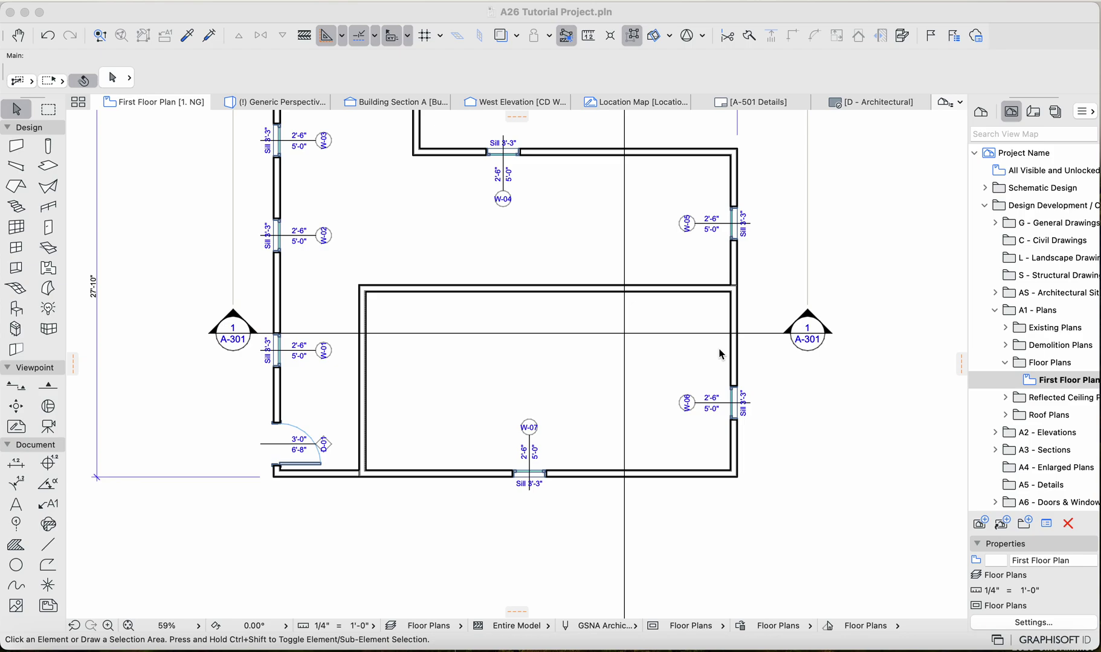
- Zoom around the first floor plan to frame the south wall and interior wall
click(915, 236)
scroll(749, 309, up, 1)
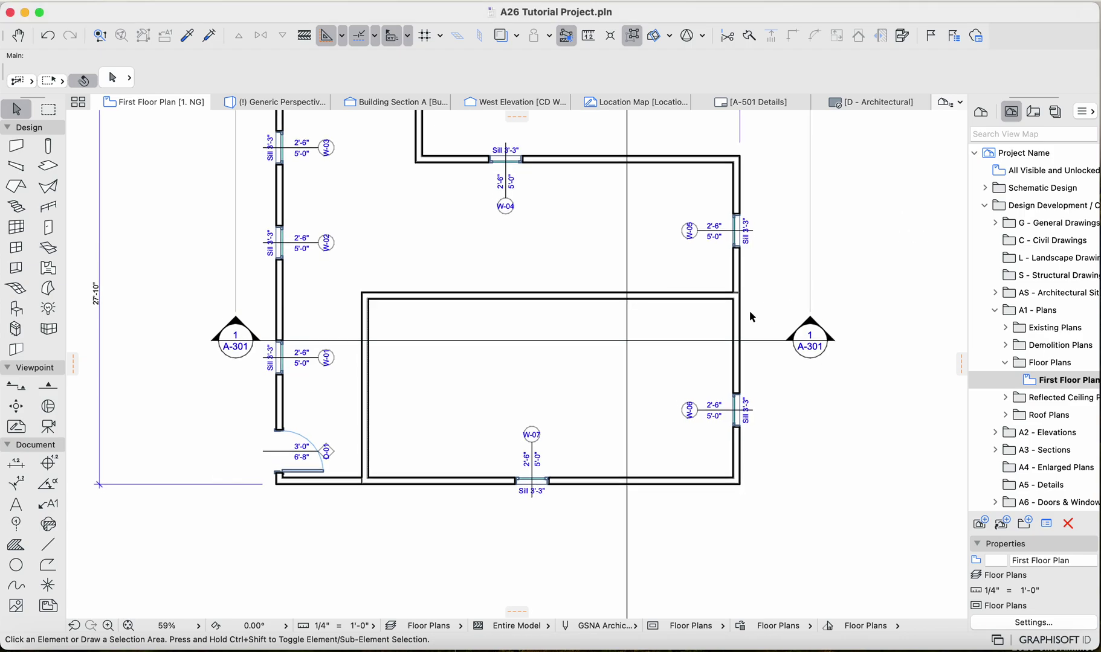
scroll(752, 316, up, 2)
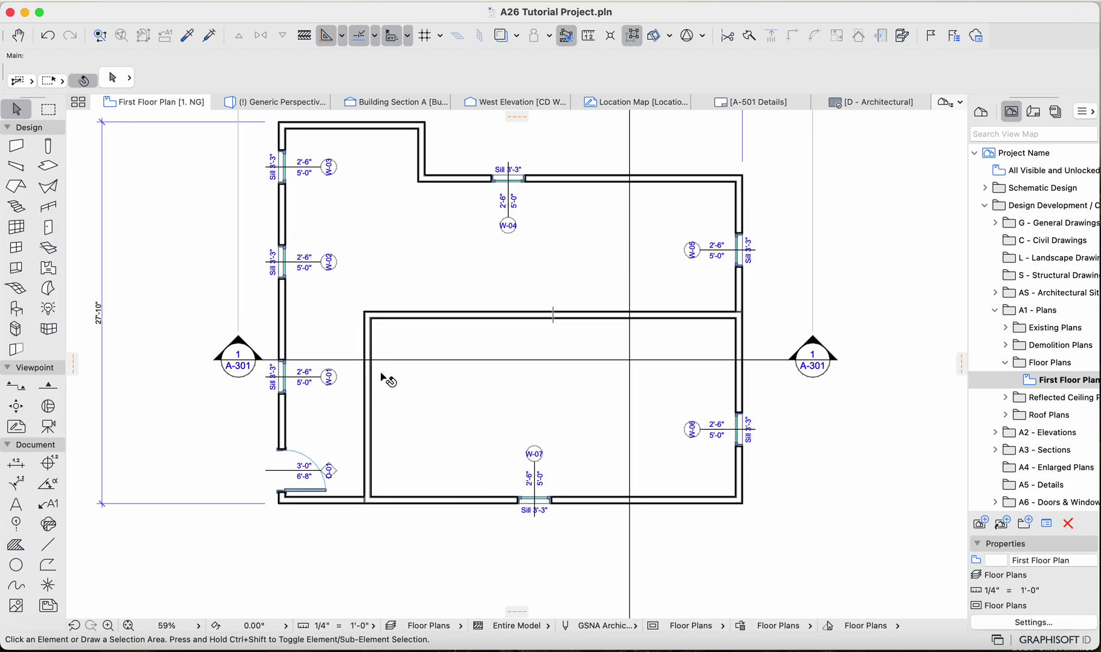
mouse_move(371, 485)
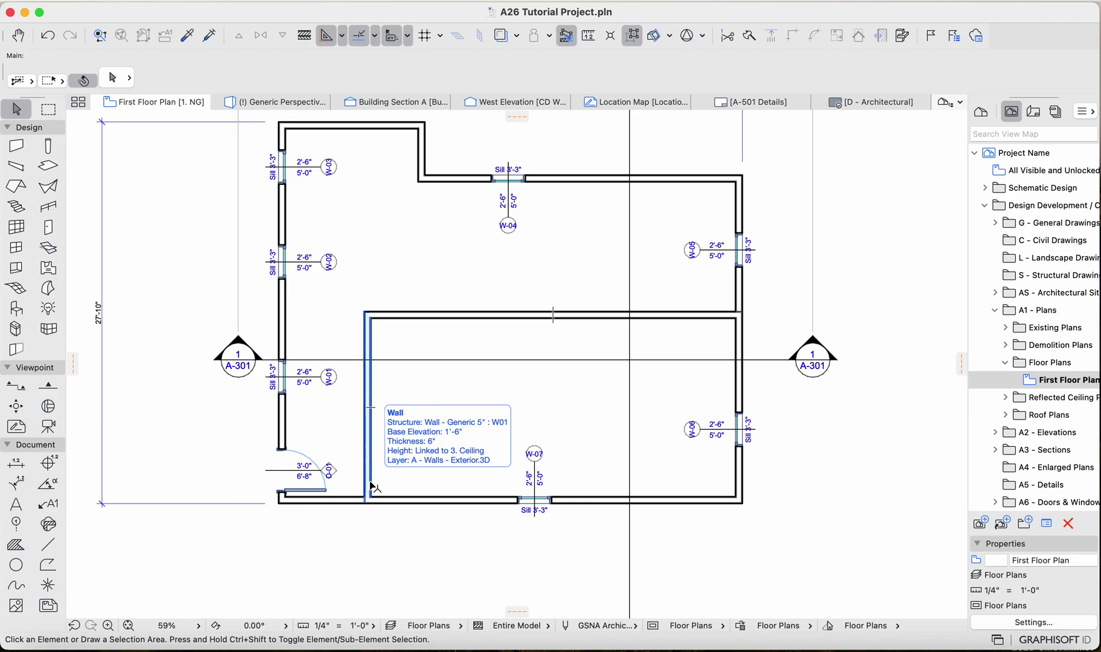
scroll(371, 485, down, 2)
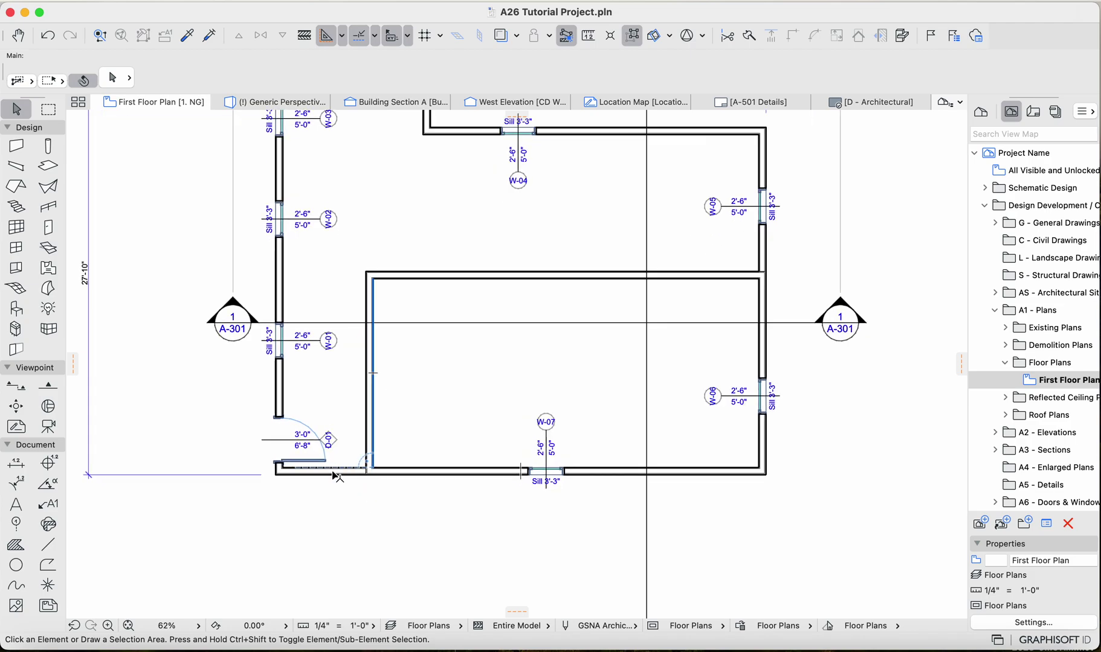
scroll(337, 477, up, 3)
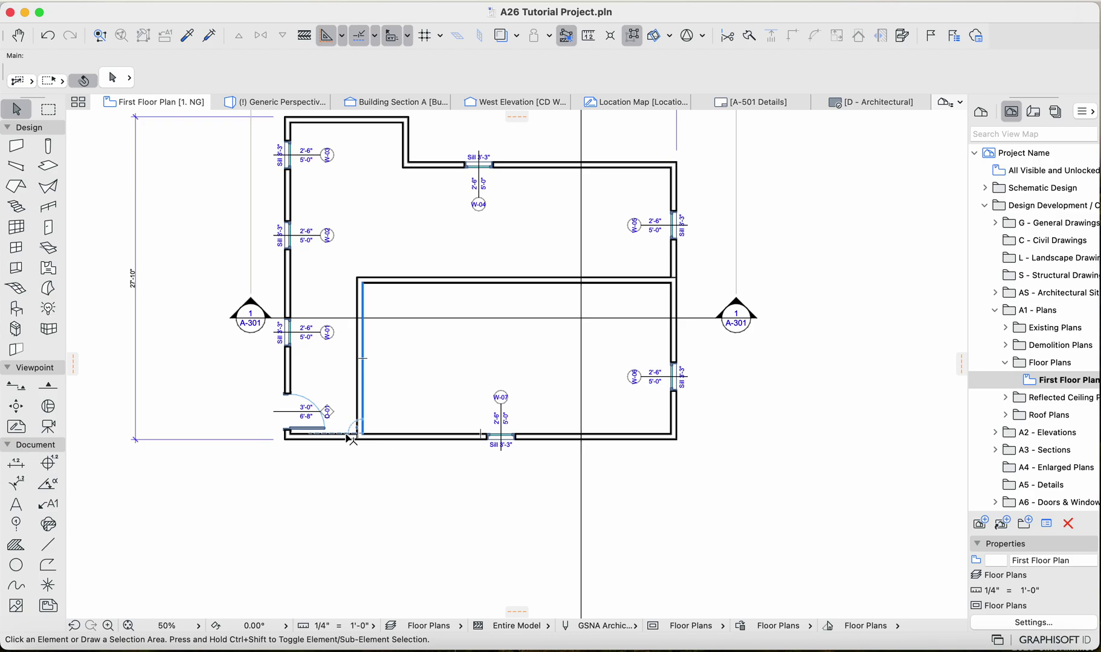
scroll(353, 440, down, 8)
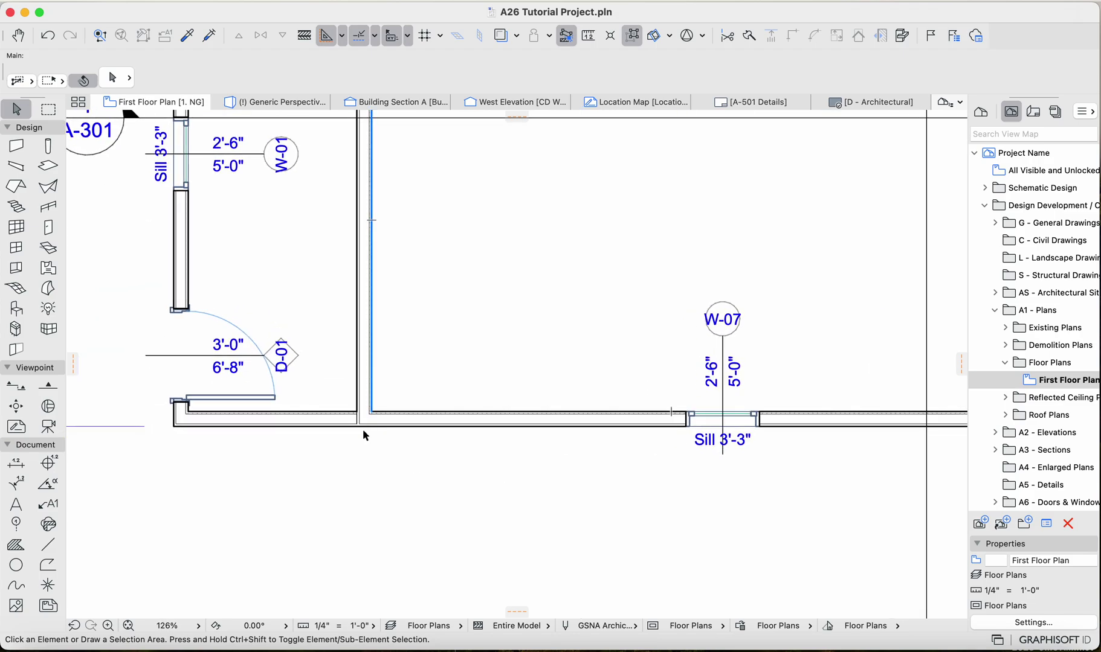
scroll(365, 434, down, 10)
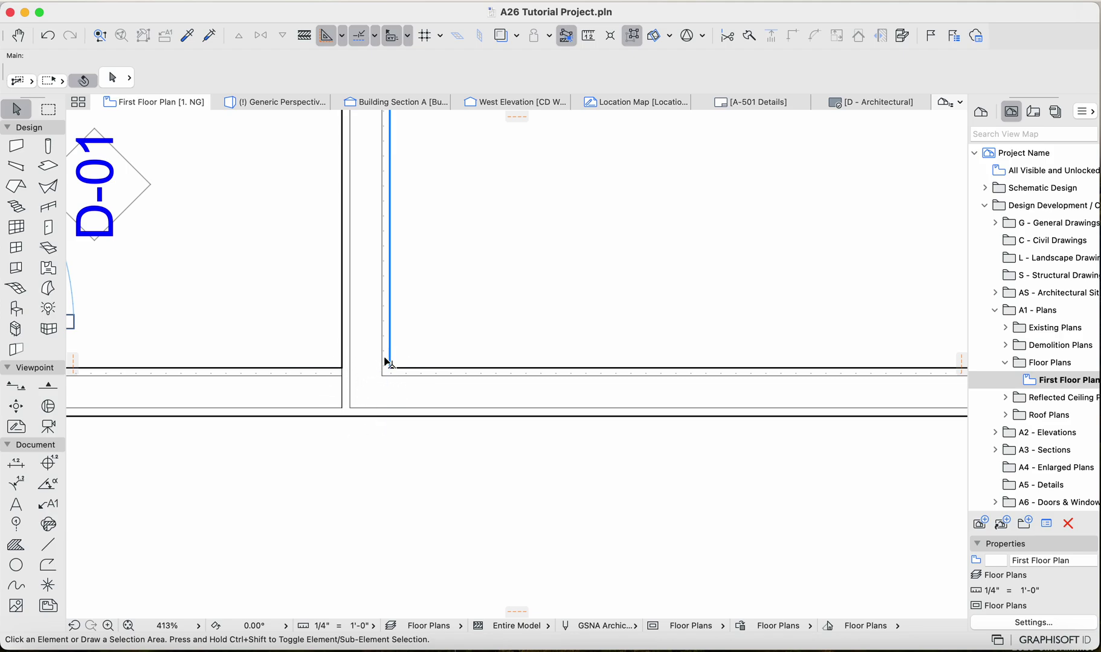
scroll(376, 433, up, 5)
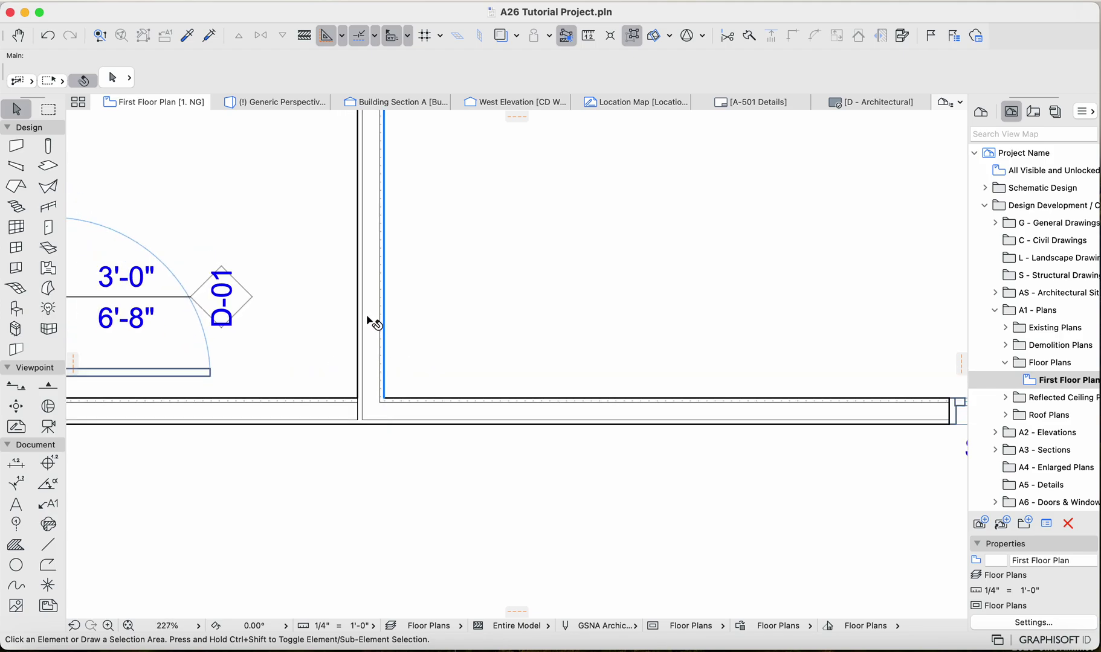
scroll(361, 387, up, 5)
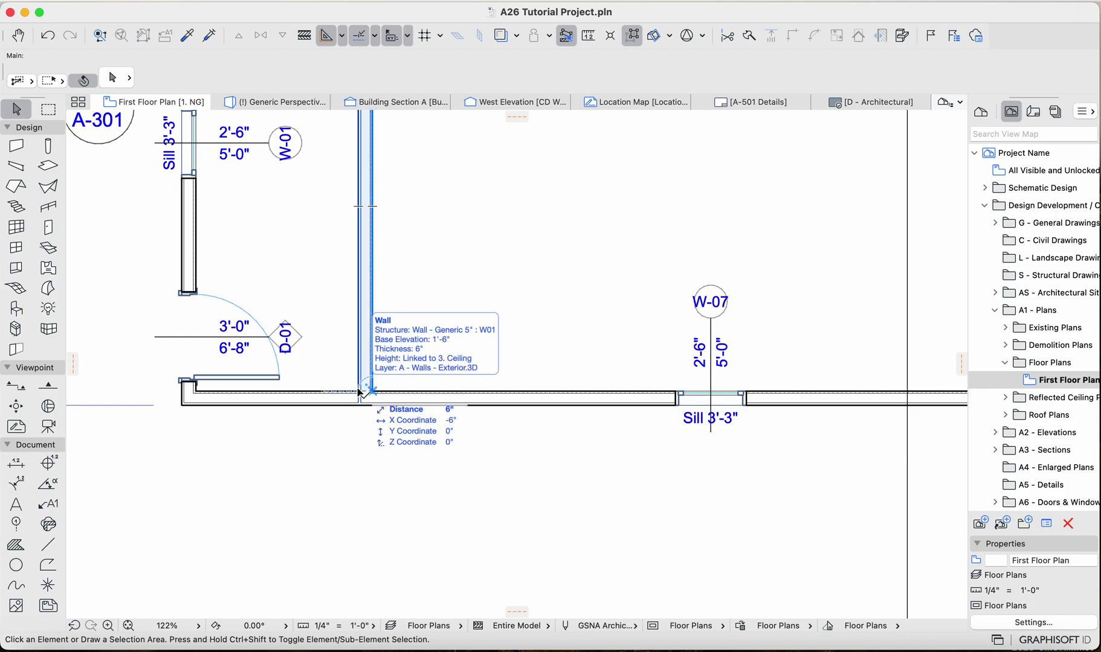
scroll(362, 399, down, 5)
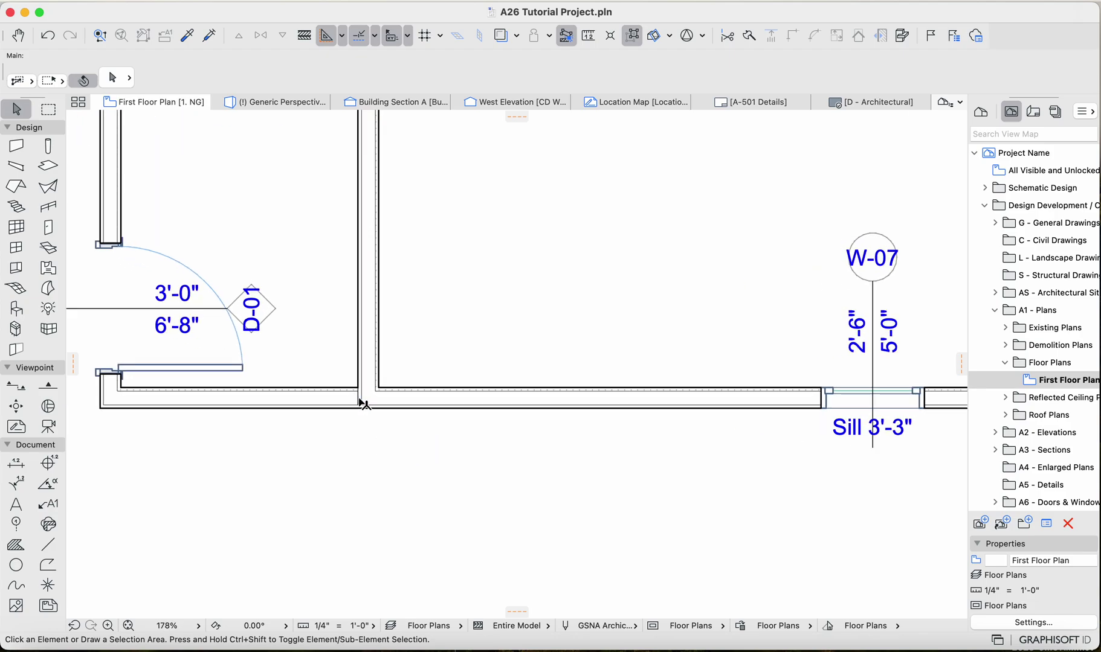
scroll(363, 403, up, 5)
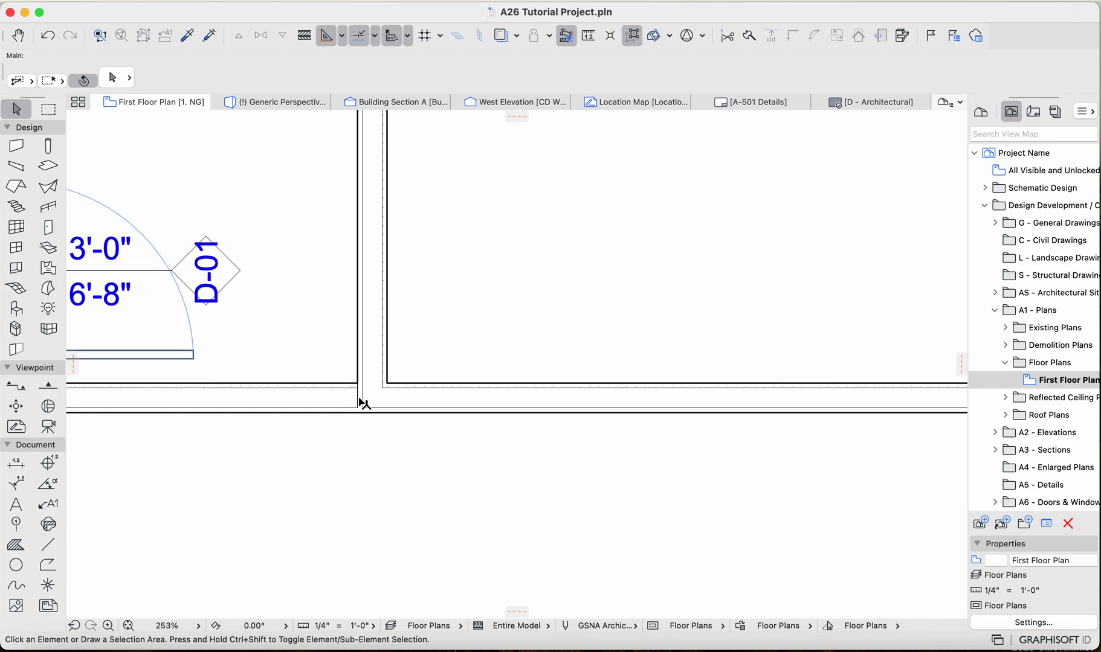
scroll(363, 403, up, 4)
scroll(363, 401, down, 2)
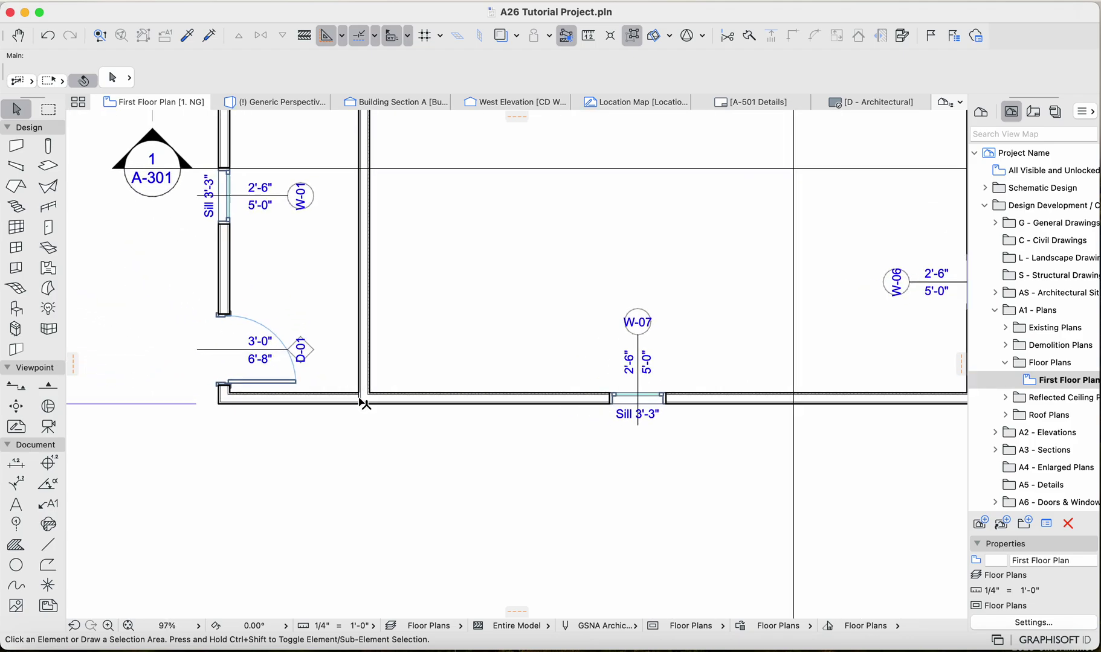
- Dimension from the interior wall corner to both exterior corners, placing 6'-3" and 27'-7" below the wall
click(16, 463)
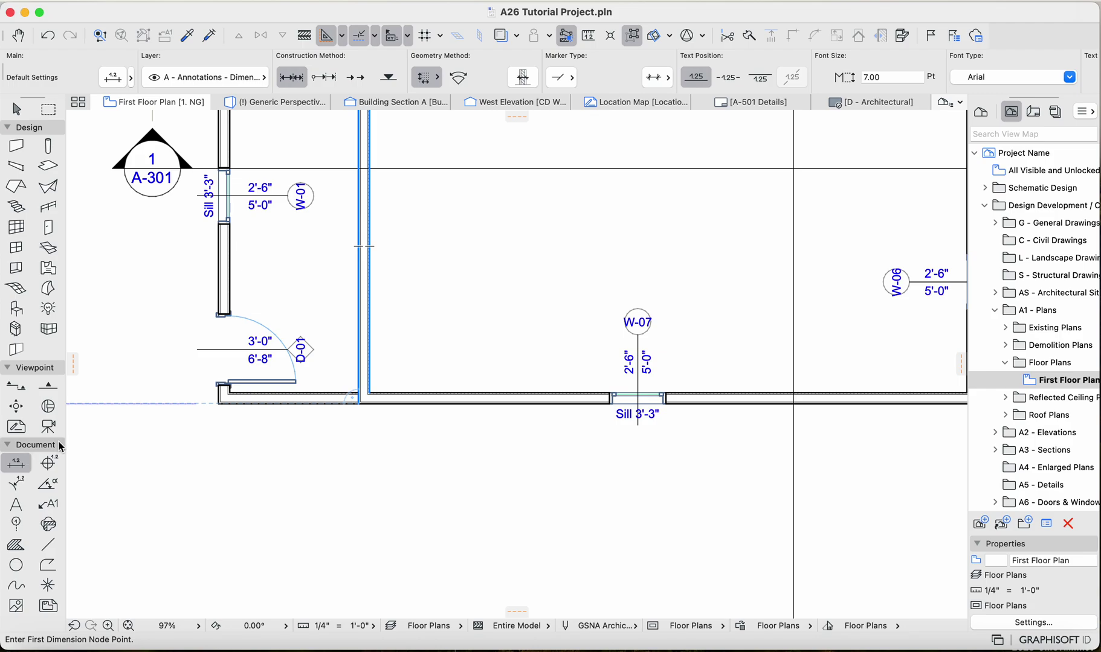
scroll(238, 375, up, 4)
scroll(221, 400, down, 7)
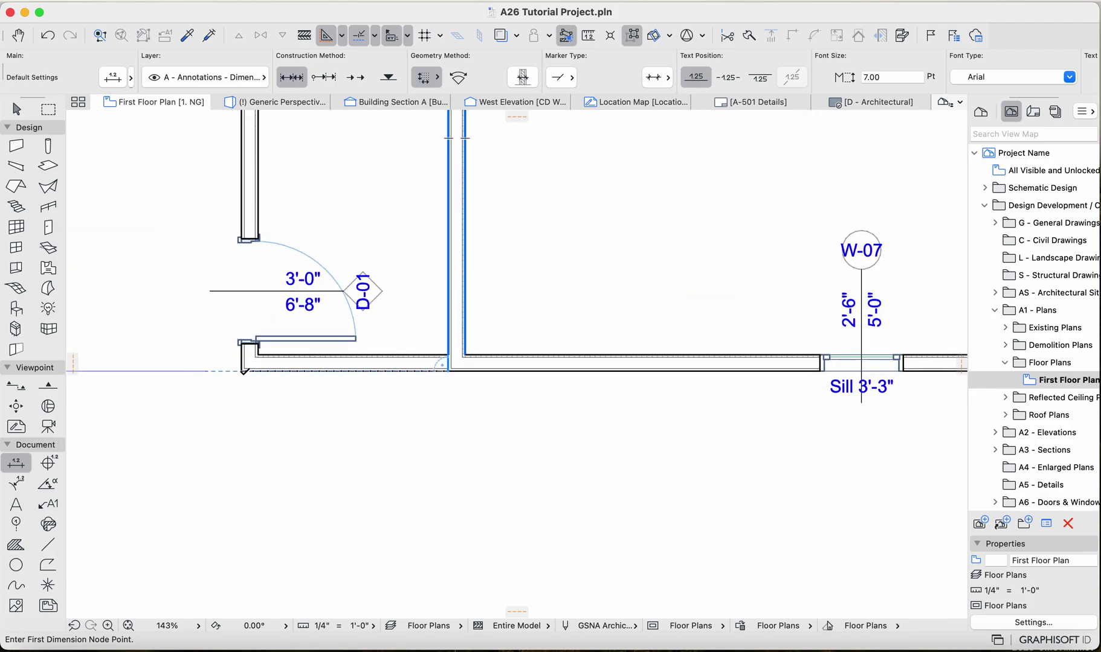
click(243, 370)
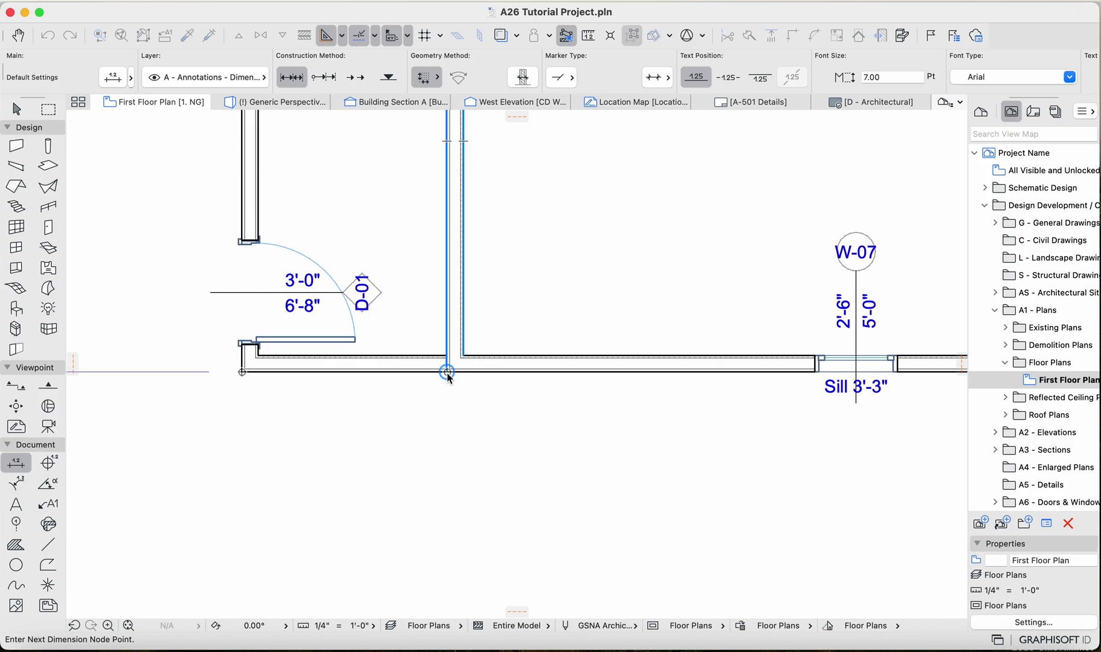
scroll(450, 369, down, 5)
click(418, 372)
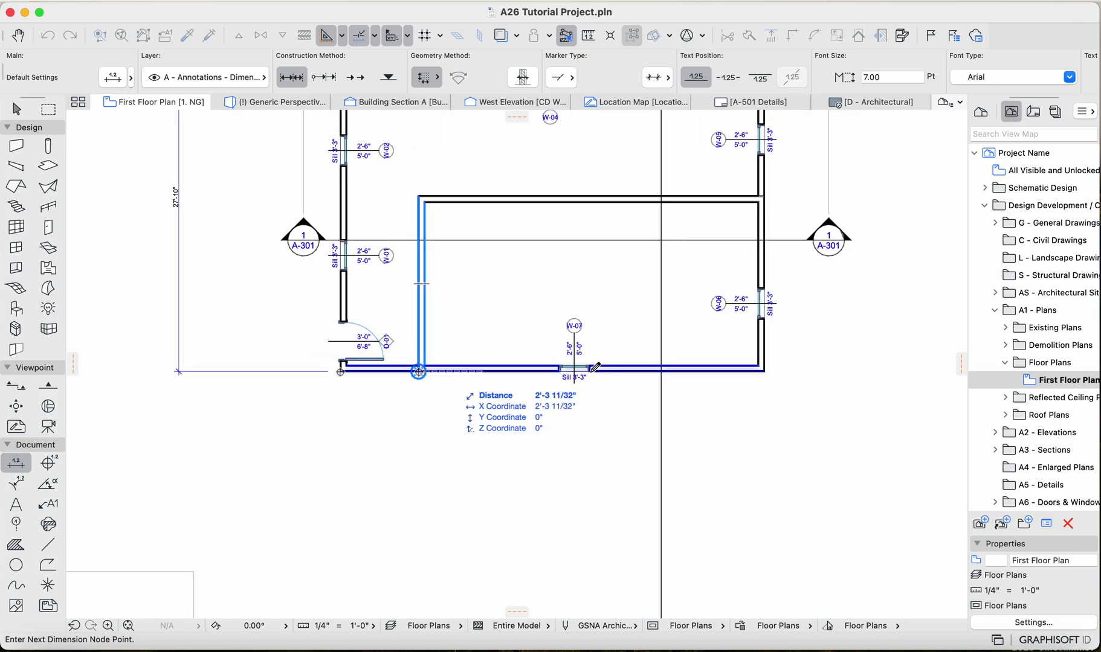
click(766, 370)
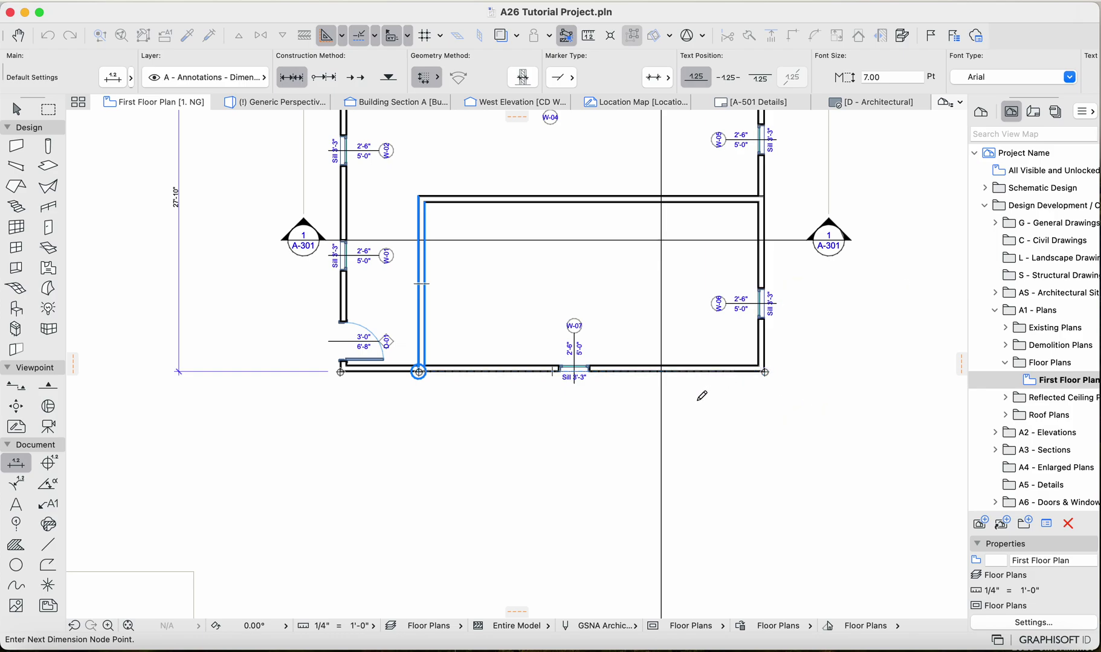
right_click(469, 402)
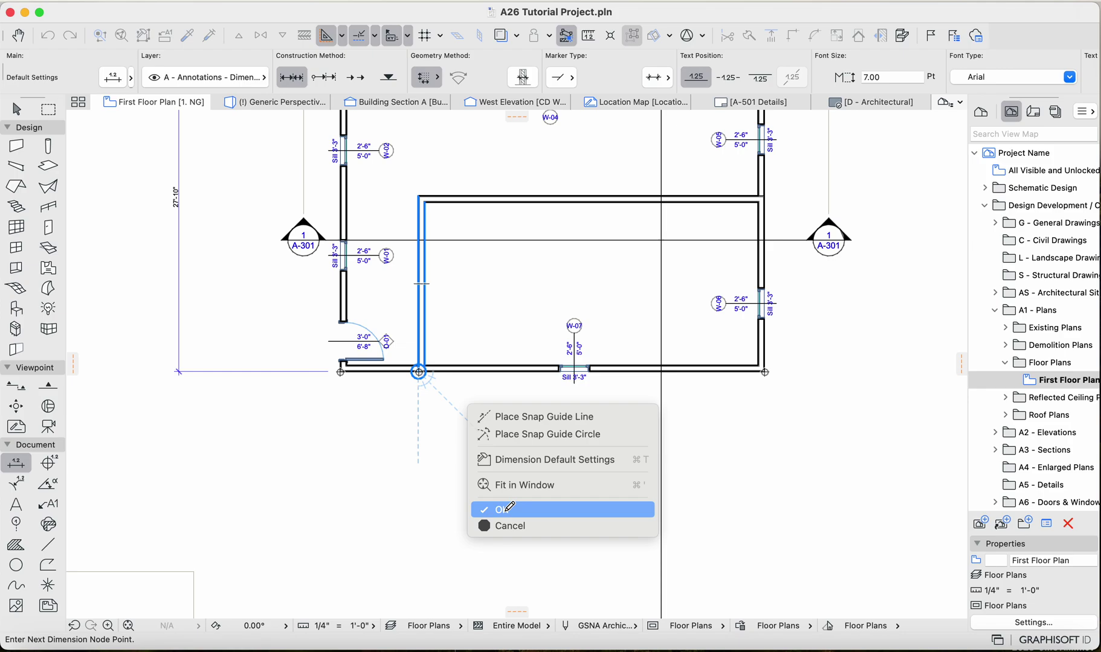
click(492, 510)
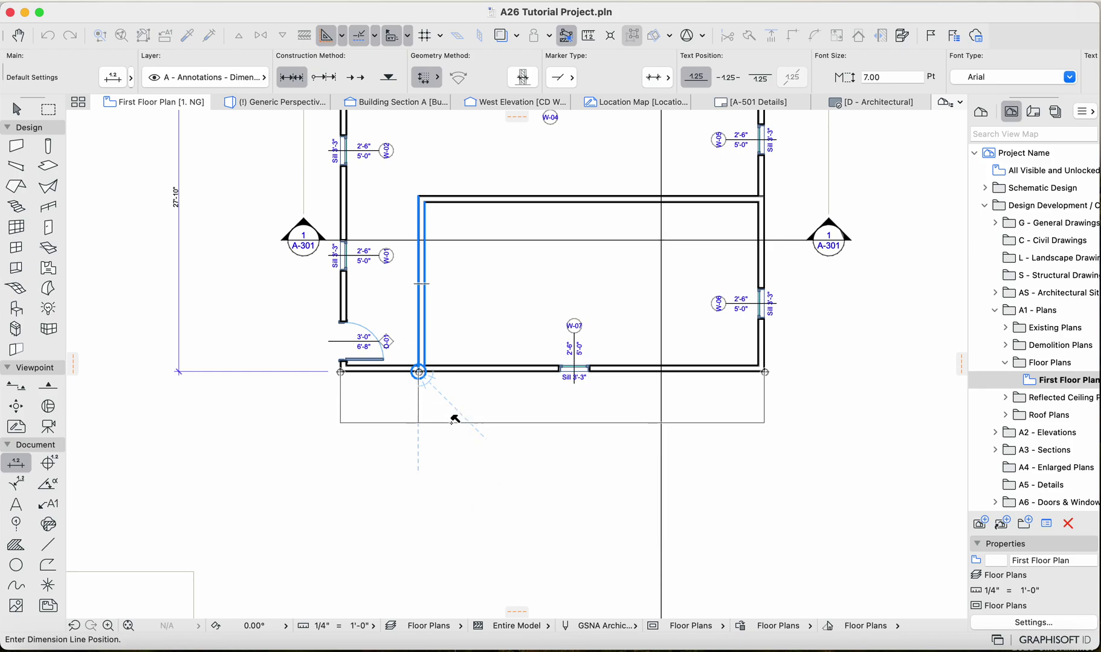
click(452, 422)
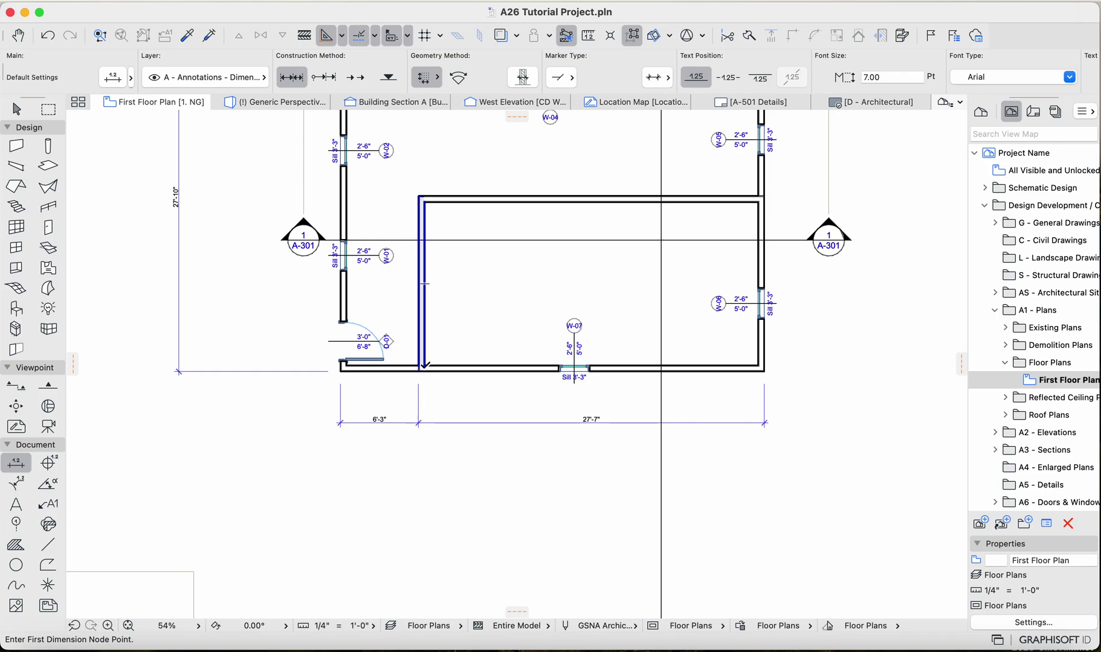
scroll(421, 369, up, 5)
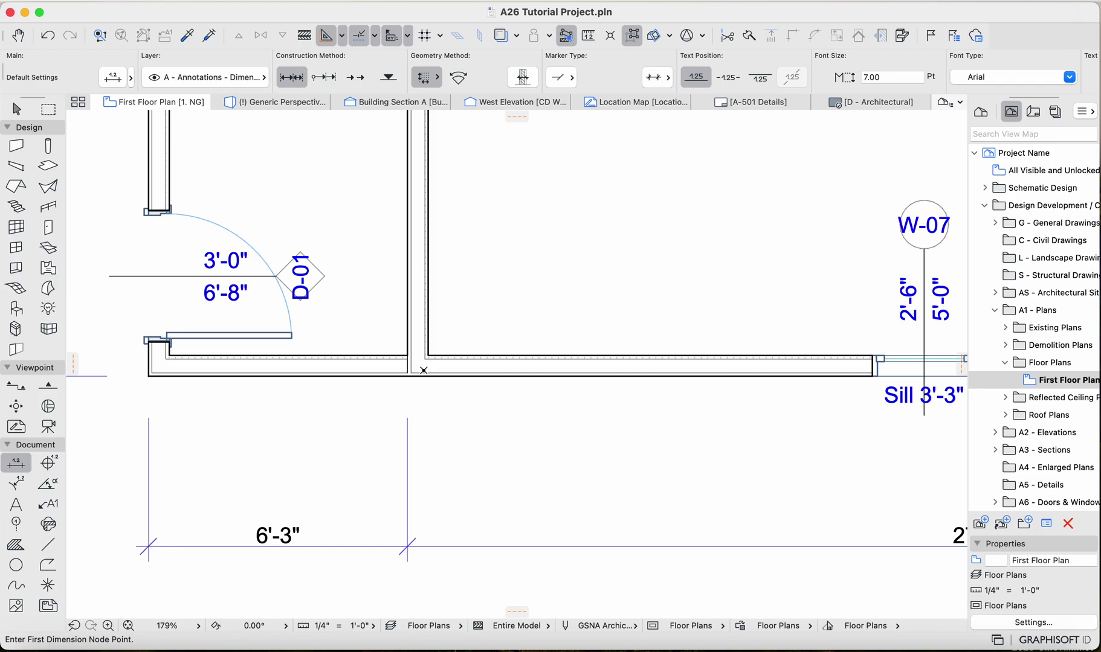
- Select the new dimension chain and snap its middle point onto the wall's exact corner
key(Escape)
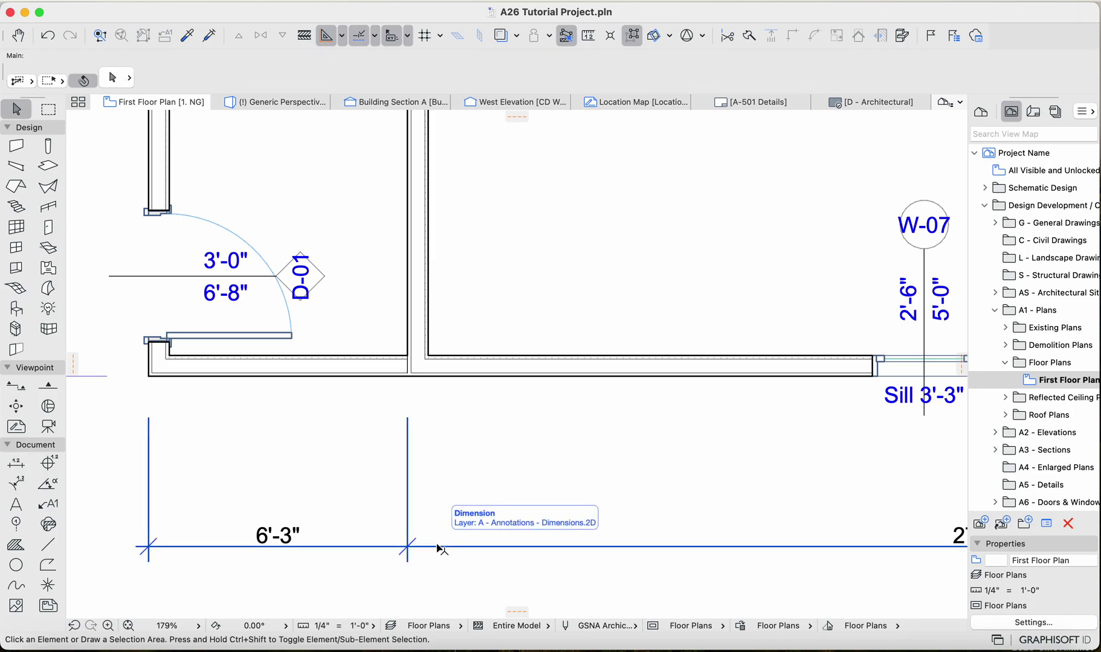
click(411, 517)
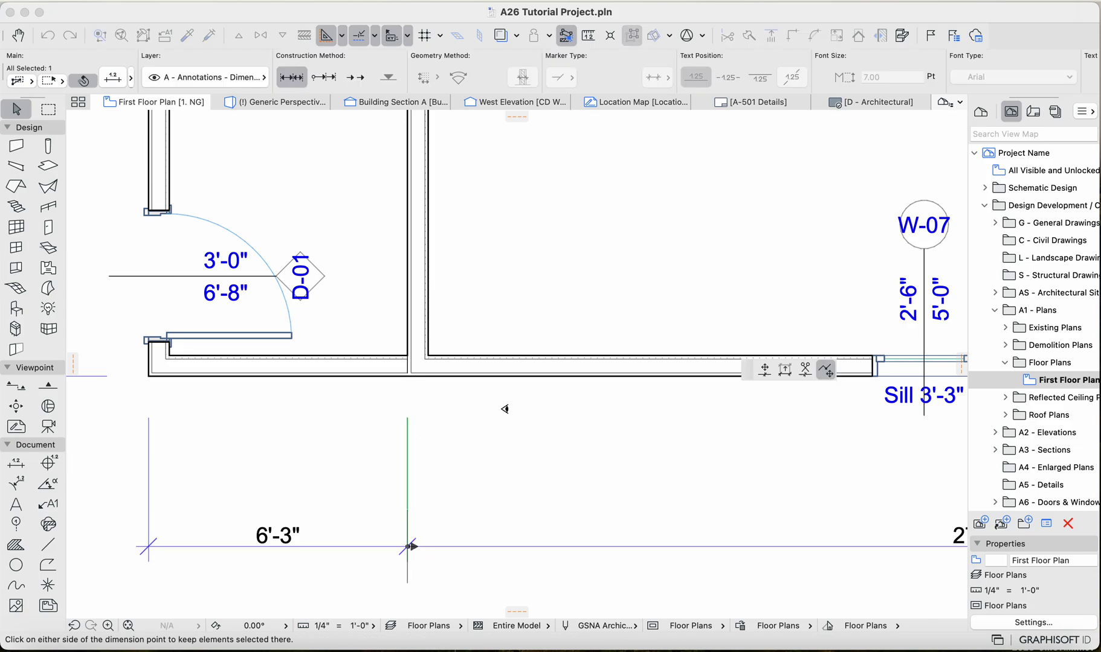
click(764, 370)
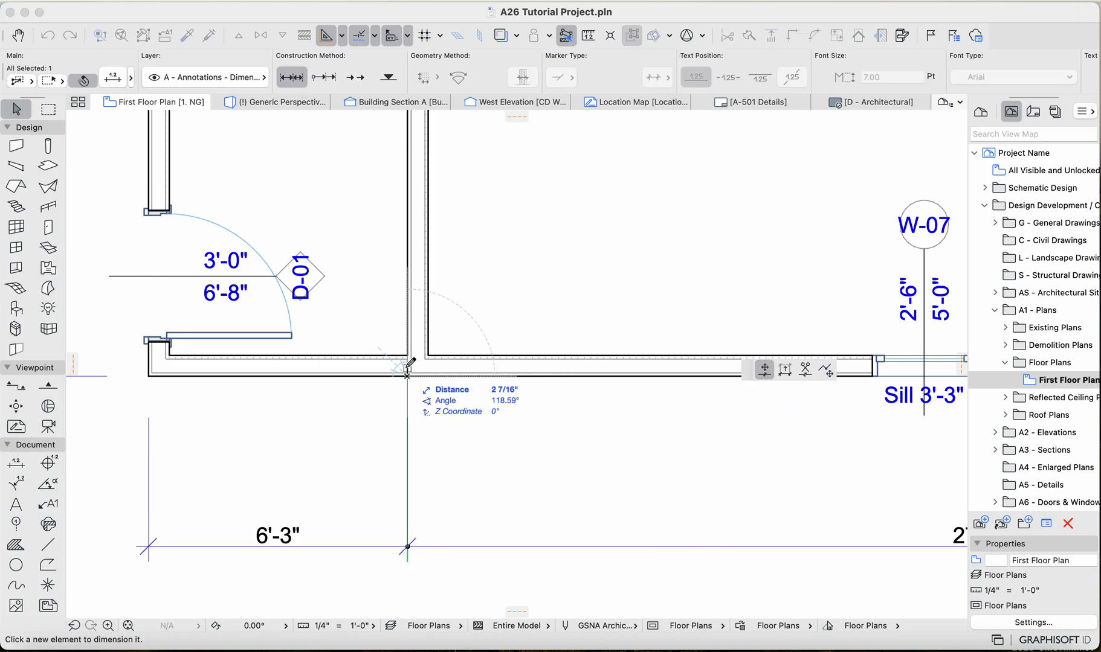
scroll(413, 361, up, 3)
scroll(413, 361, up, 1)
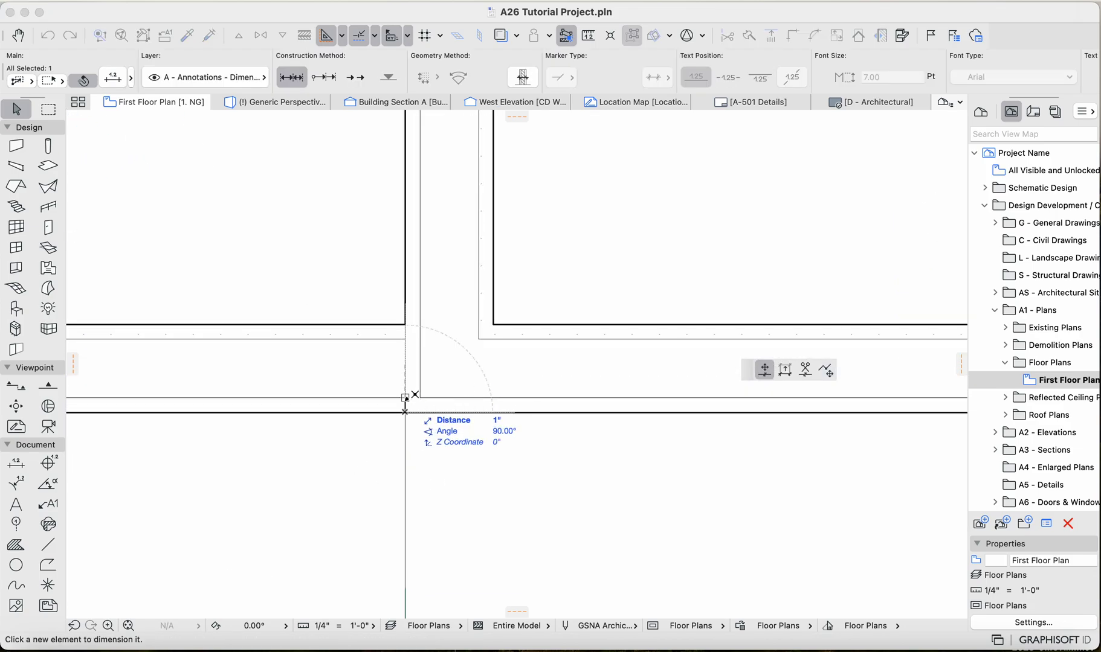
scroll(410, 316, down, 3)
click(405, 341)
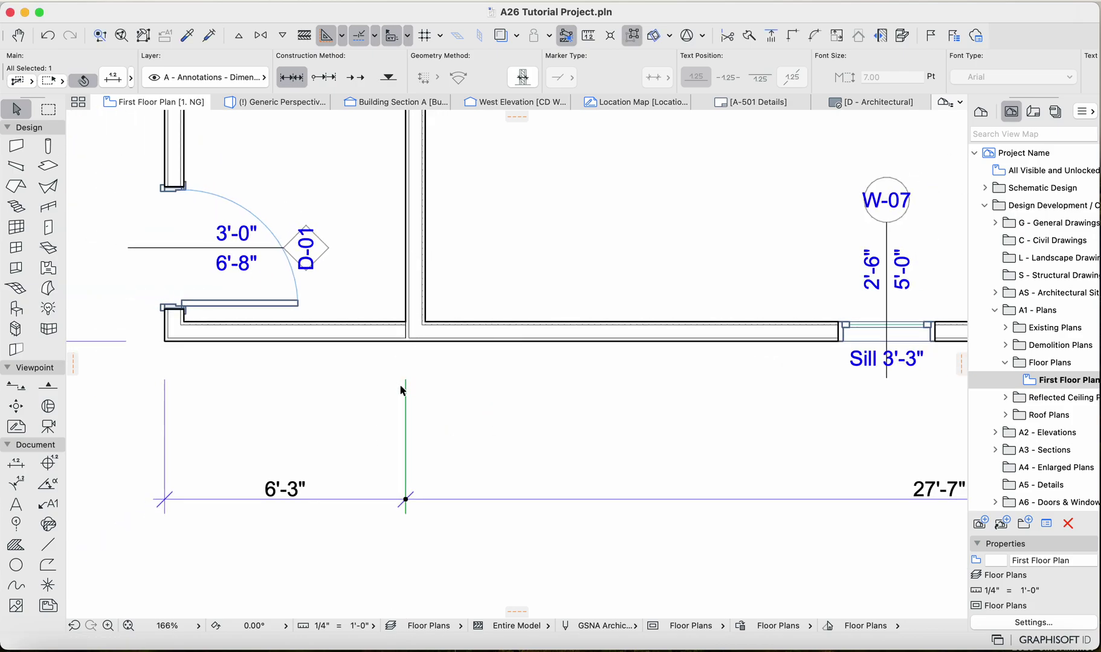
double_click(421, 500)
- Insert an extra point at the interior wall corner, making the chain 6'-3", 6" and 27'-1"
click(421, 500)
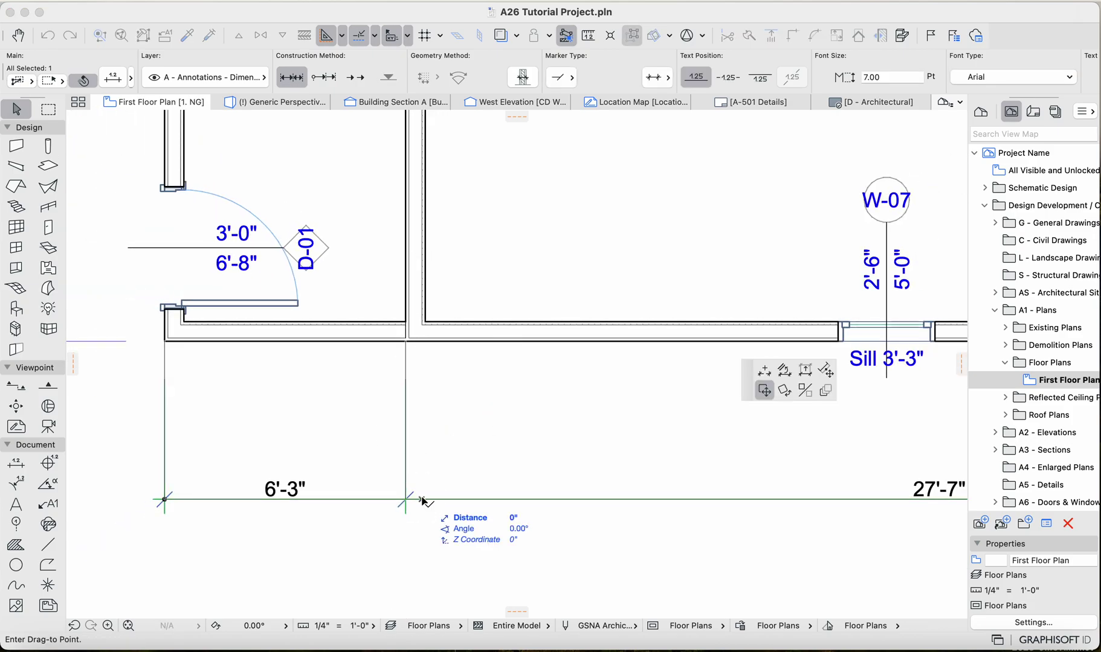
click(764, 370)
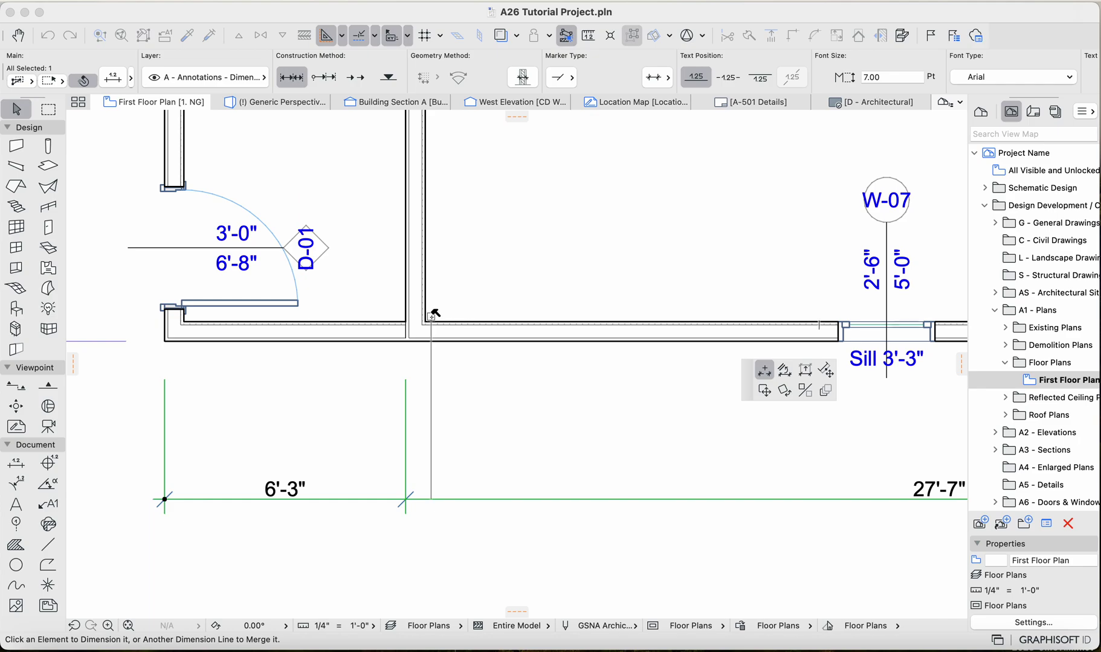
scroll(433, 314, up, 4)
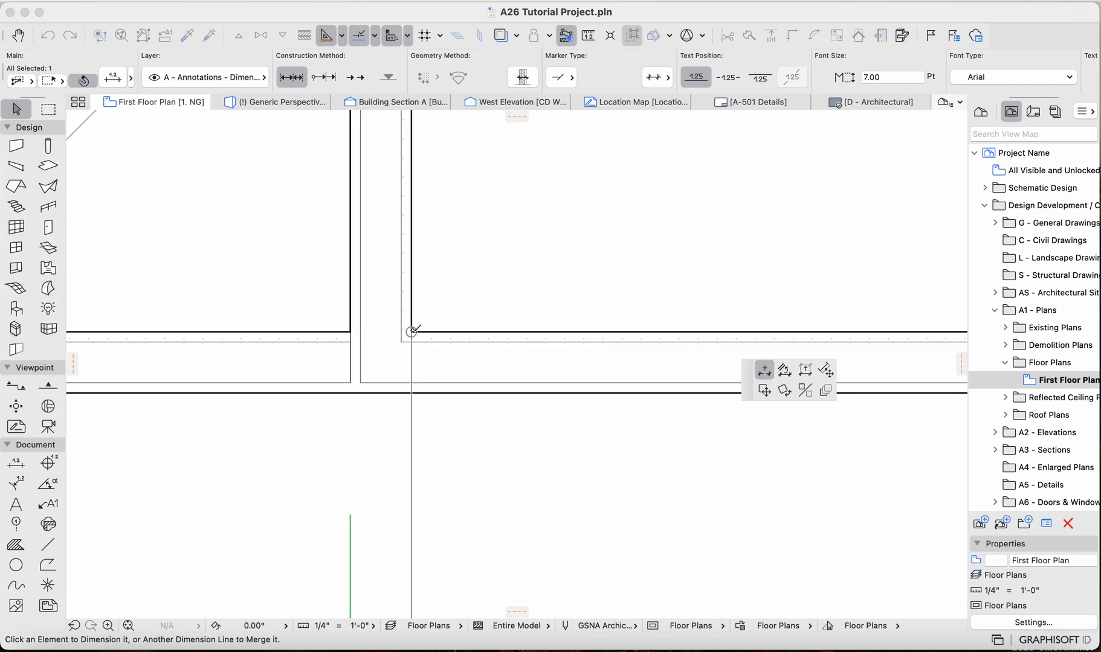
click(411, 332)
scroll(414, 339, down, 4)
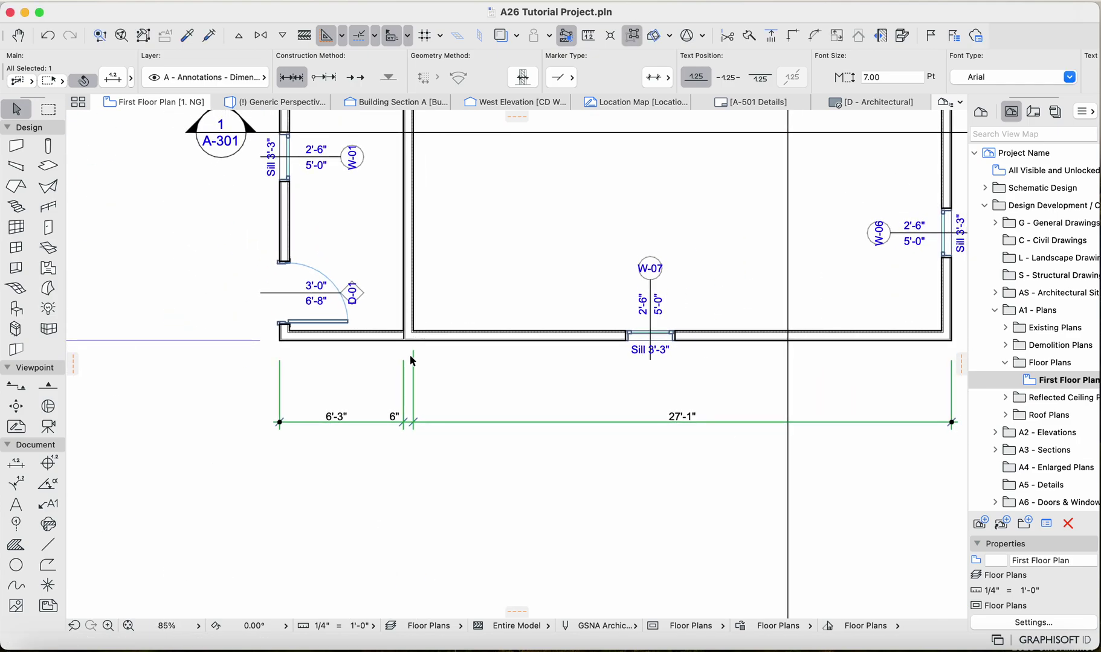
scroll(413, 413, up, 10)
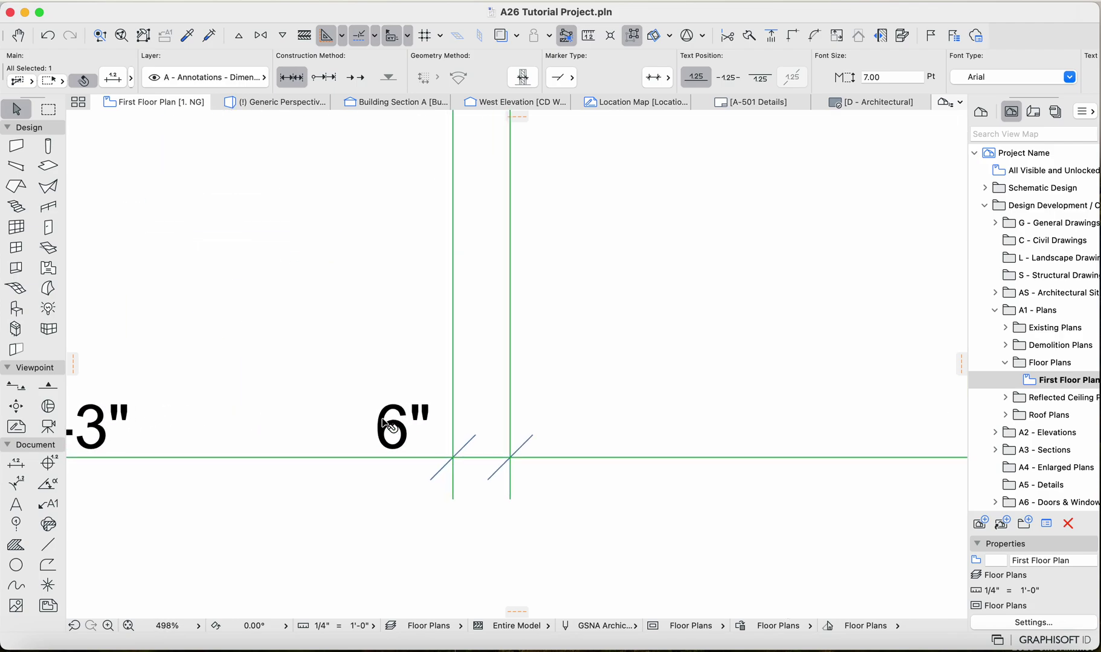
- Move the 6" dimension label between its extension lines
click(395, 430)
click(367, 457)
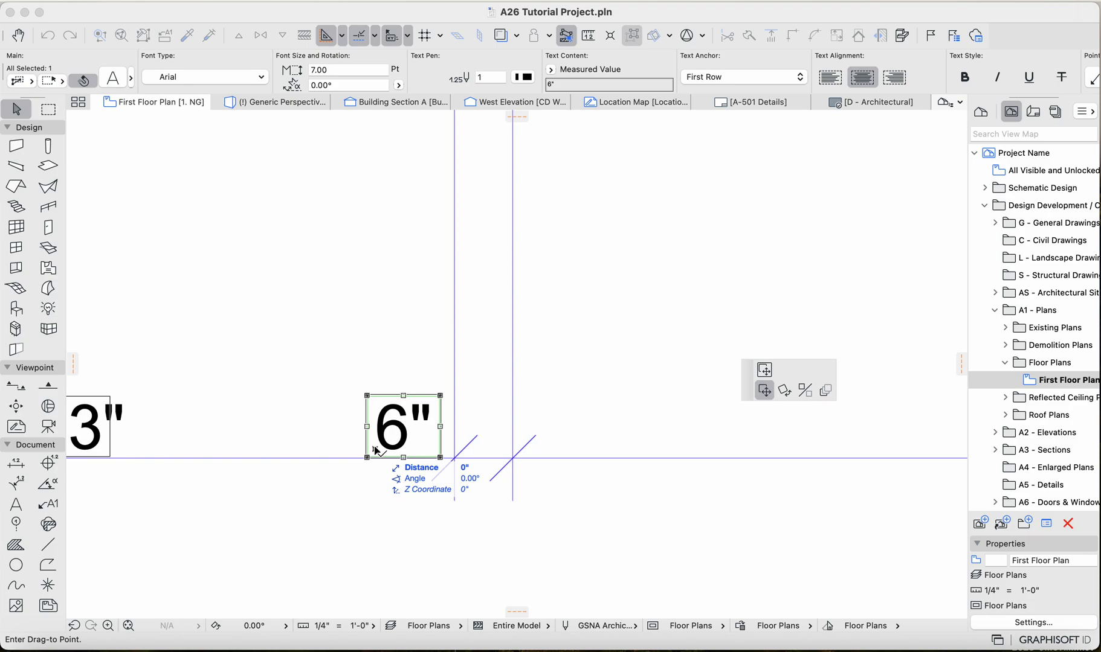
click(471, 454)
scroll(462, 453, down, 5)
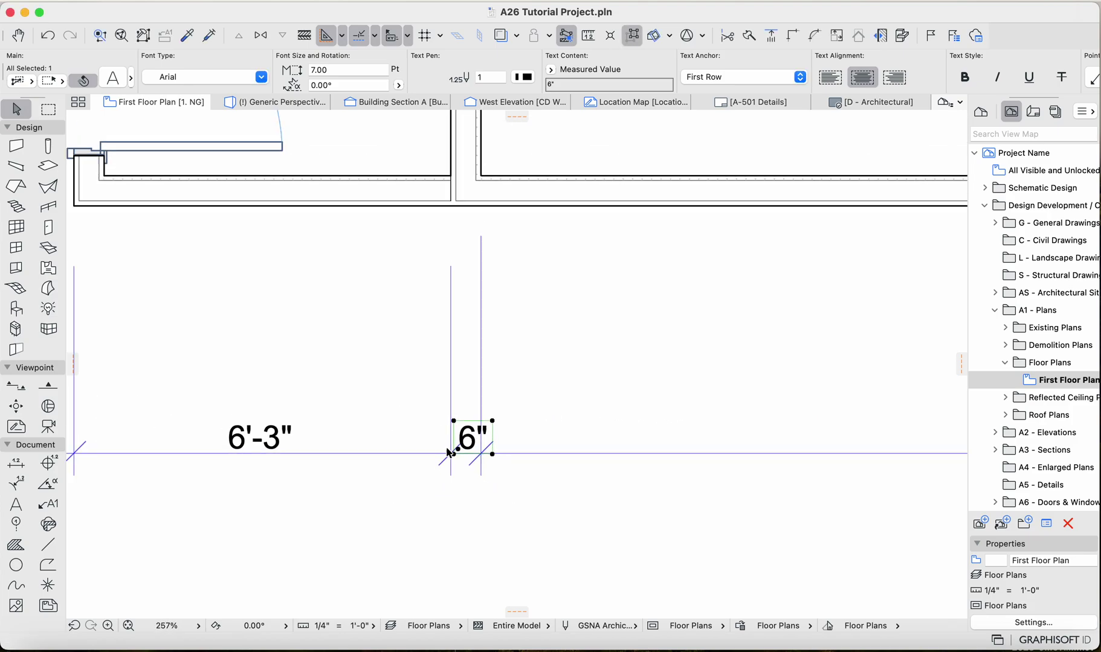
scroll(459, 444, up, 6)
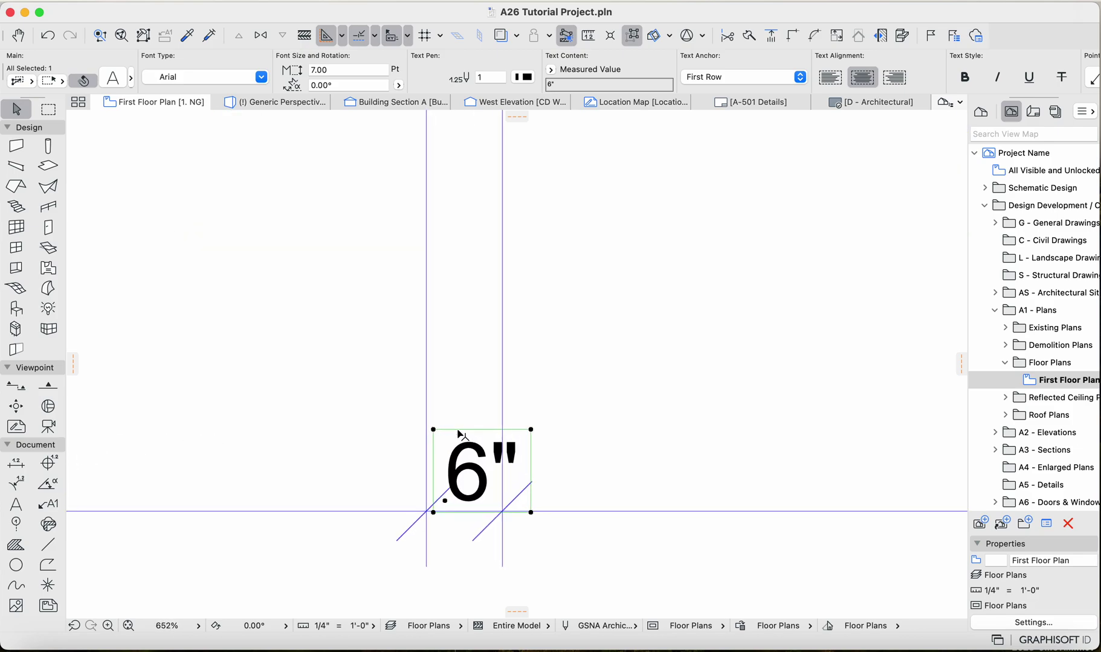
scroll(460, 434, down, 3)
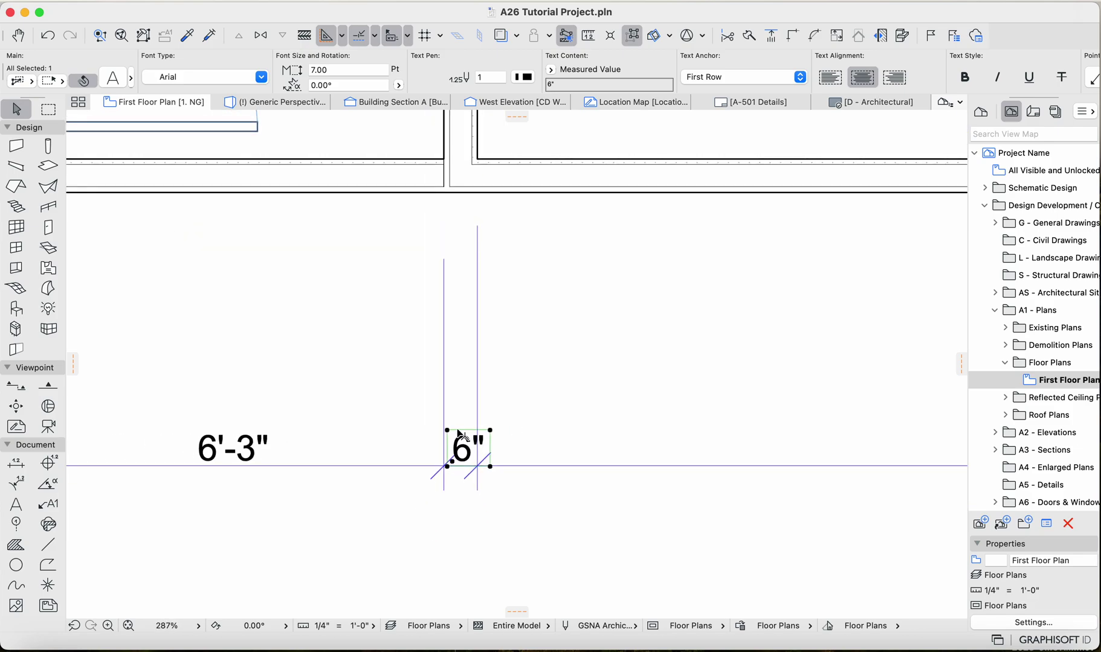
- Set the 6" label's font size to 5 pt in the Info Box
click(349, 71)
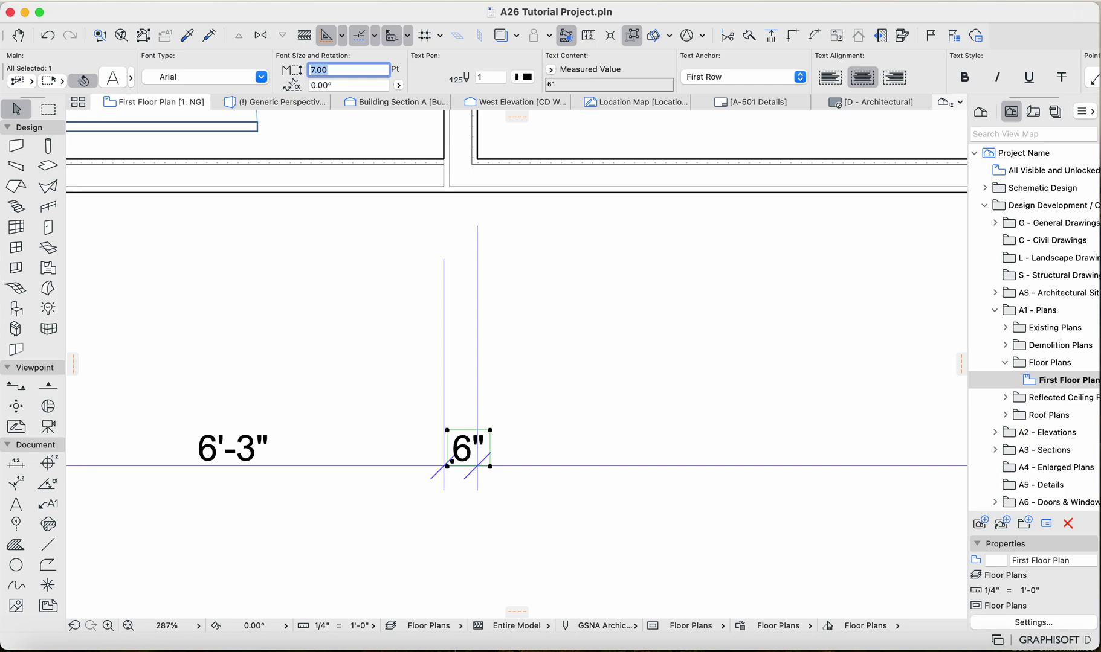
text(5)
key(Return)
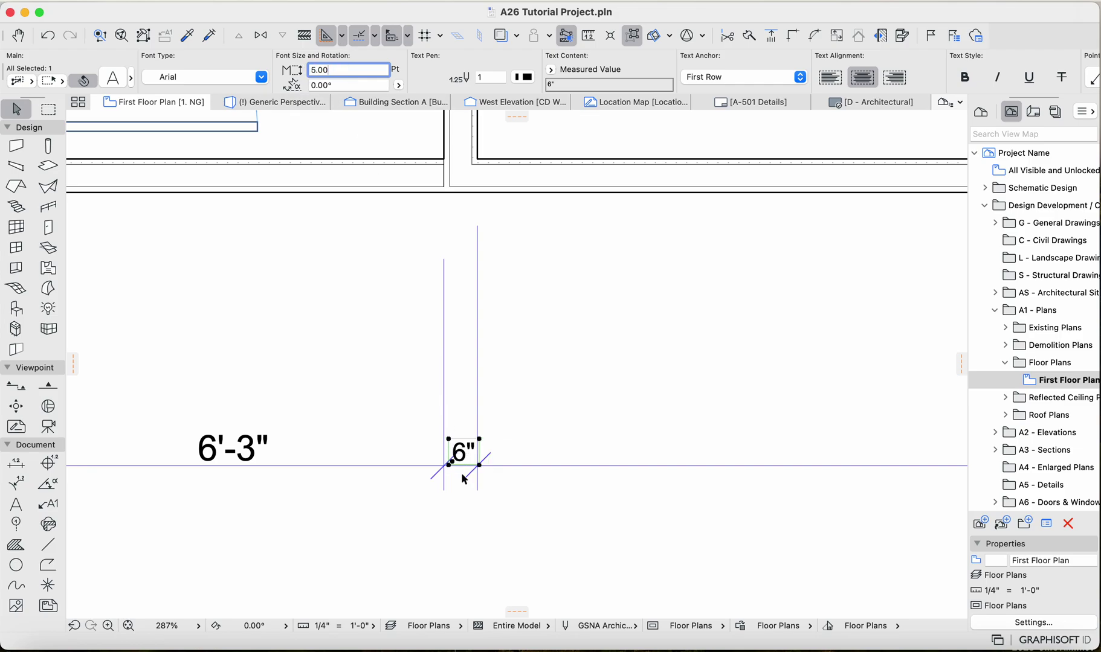
scroll(458, 476, down, 3)
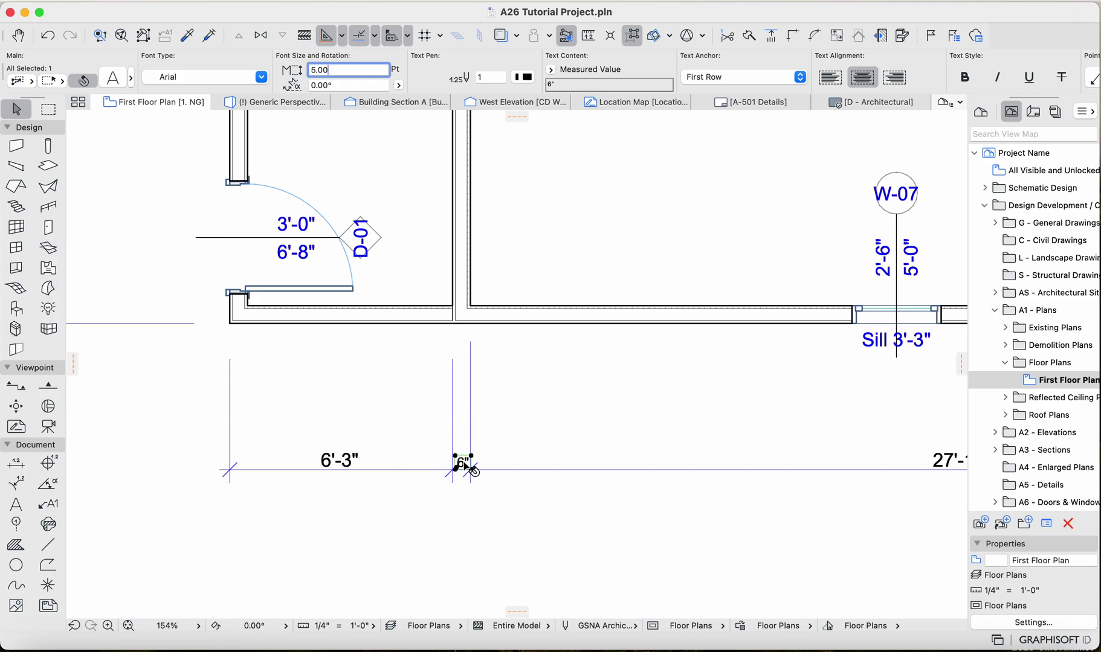
key(Return)
- Delete the 6", 27'-1" and 6'-3" dimension segments
key(Delete)
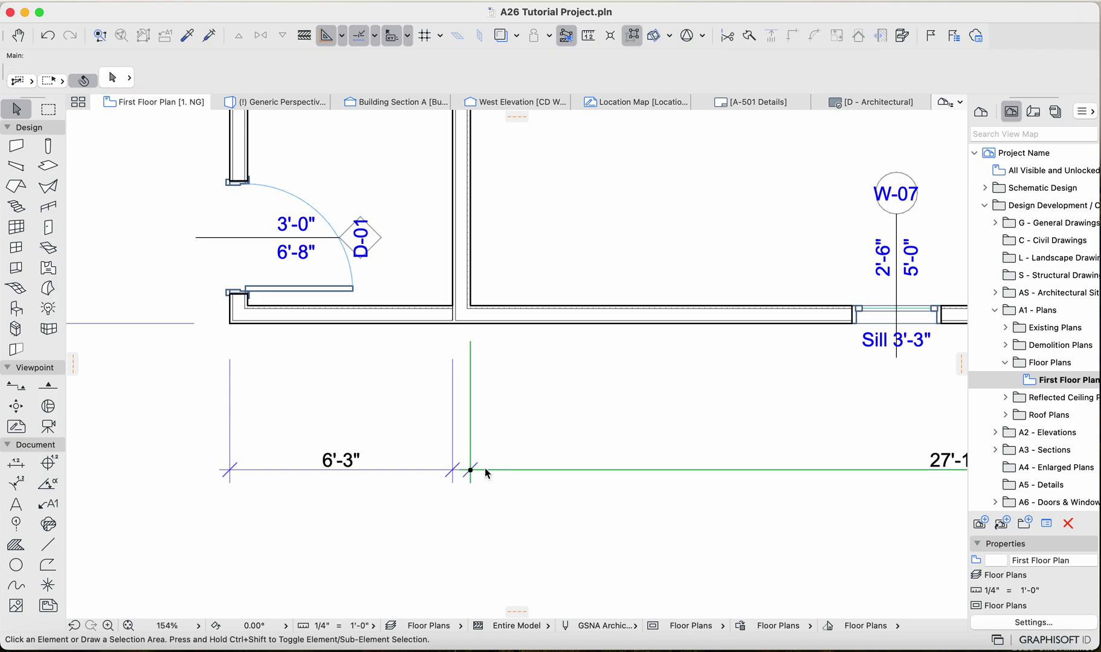
click(485, 470)
key(Delete)
click(458, 472)
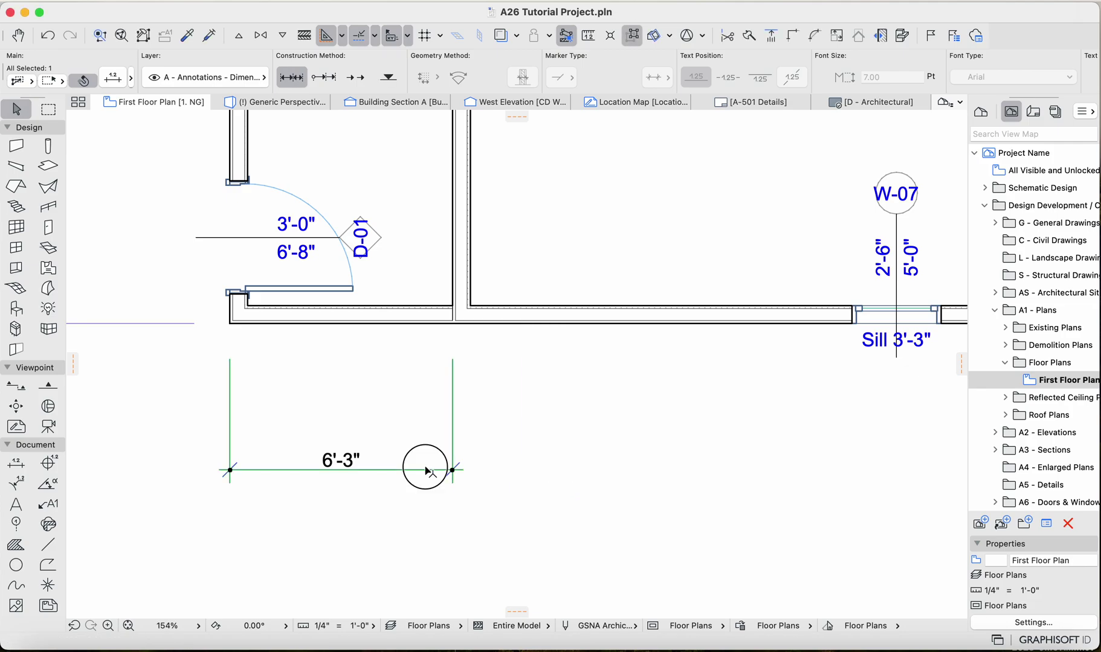
key(Delete)
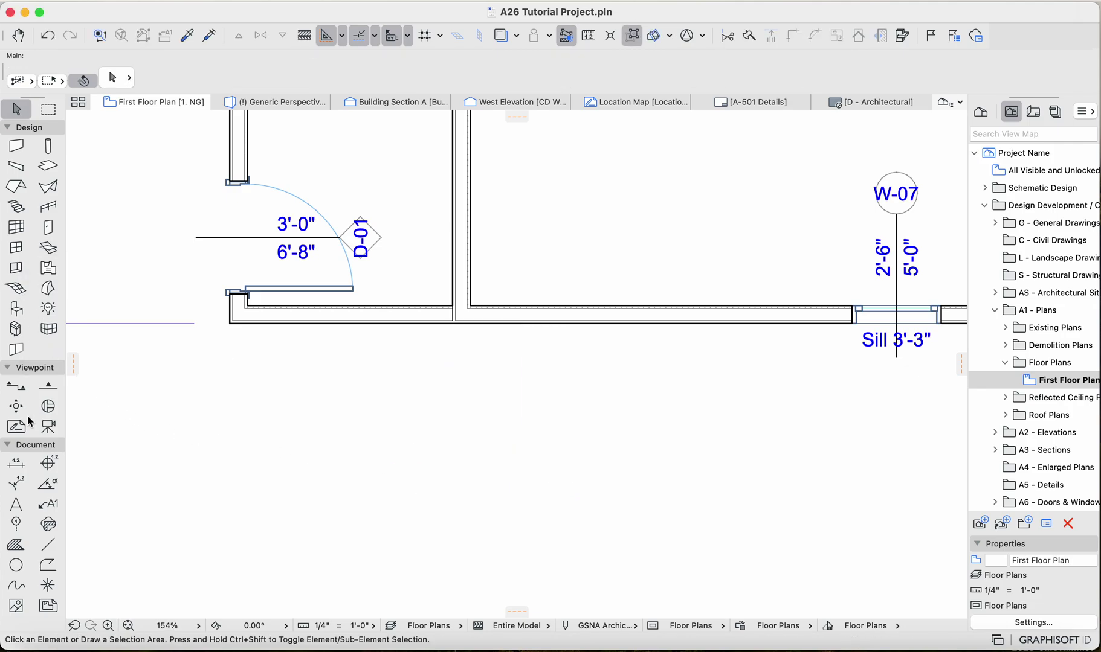
- Draw a new dimension chain from the exterior corner, placing 6'-4" and 5" below the plan
click(15, 463)
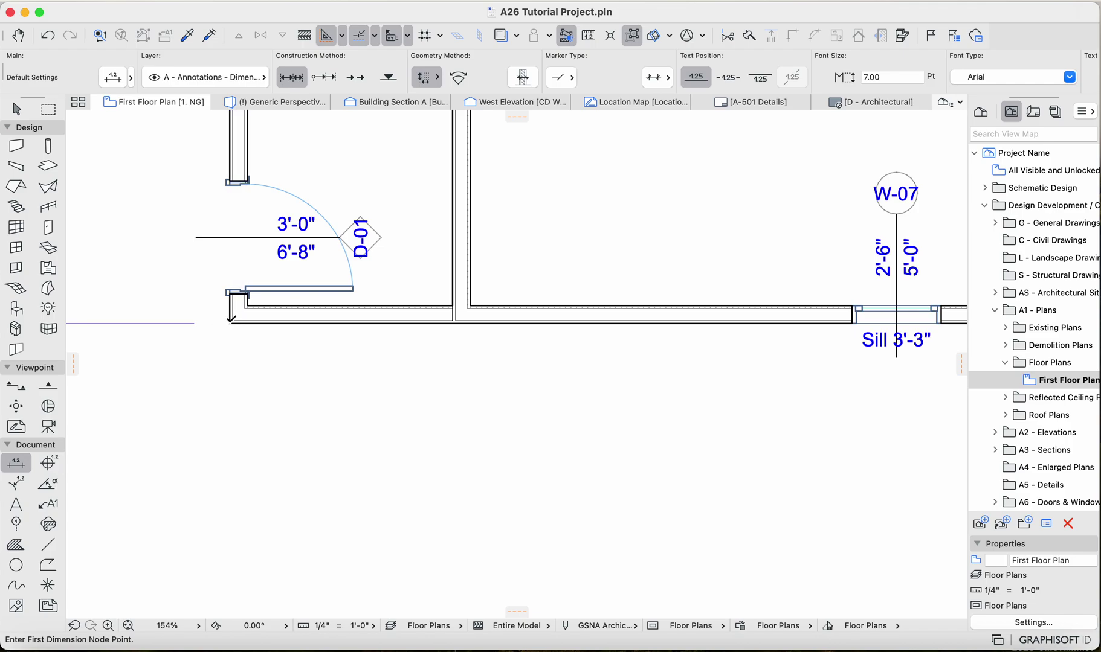
click(230, 325)
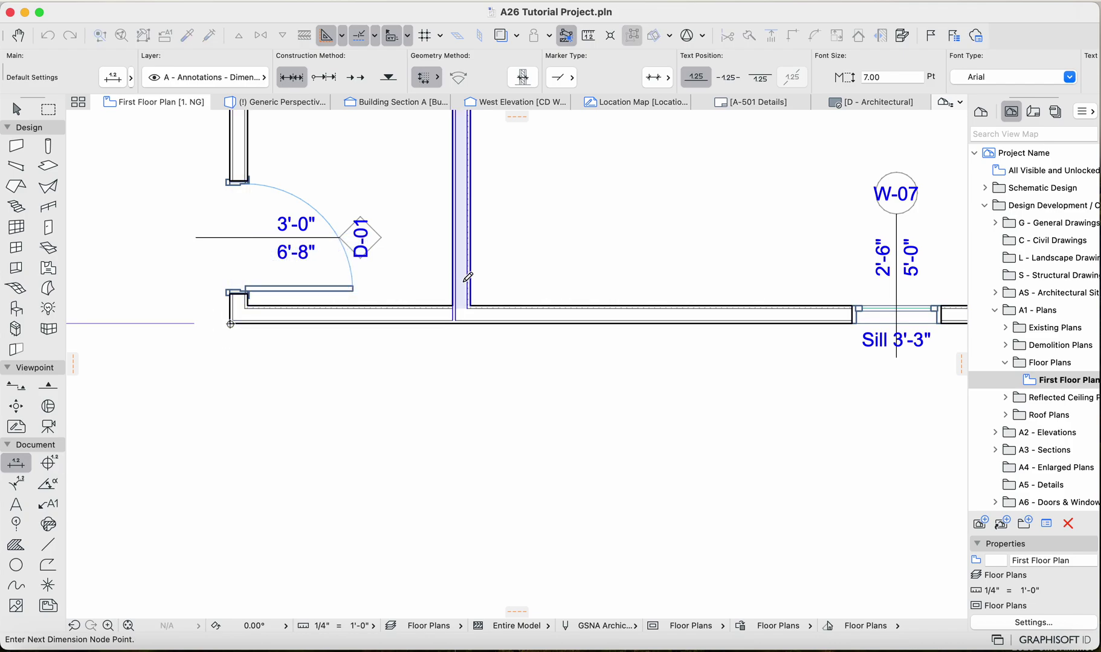
scroll(455, 321, up, 5)
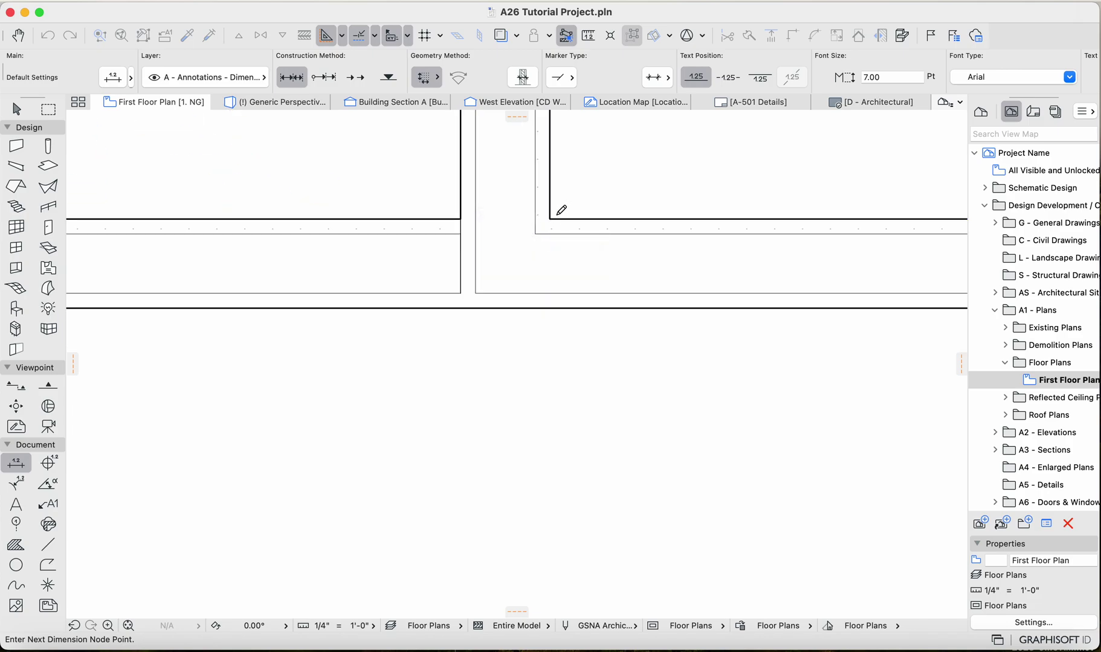
scroll(556, 213, down, 5)
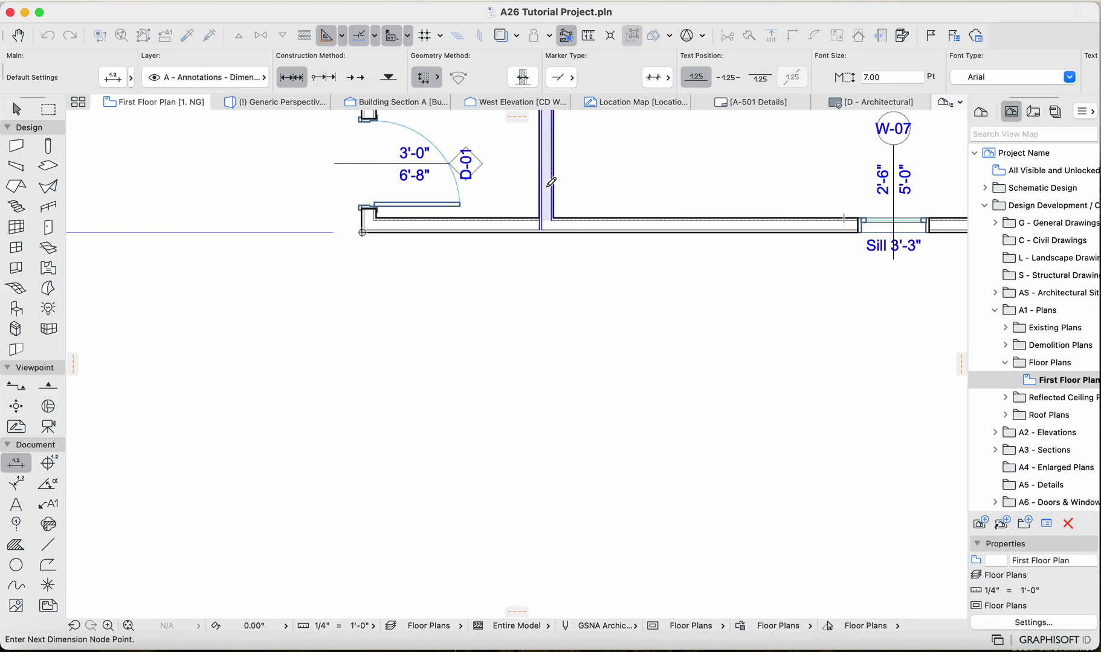
scroll(549, 221, up, 1)
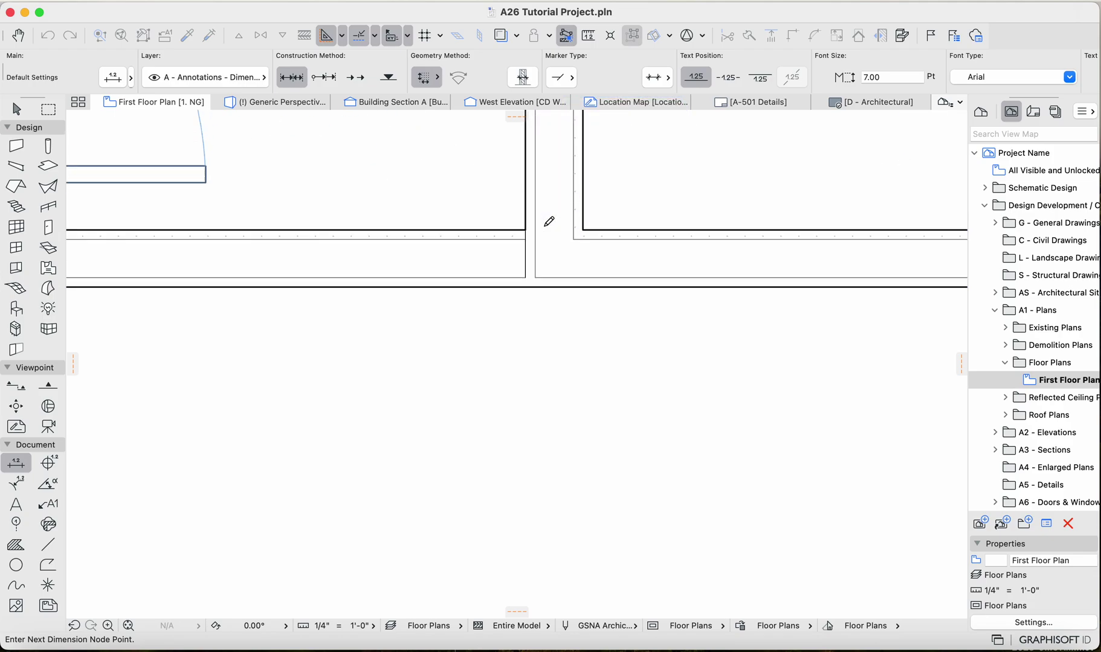
scroll(549, 221, up, 5)
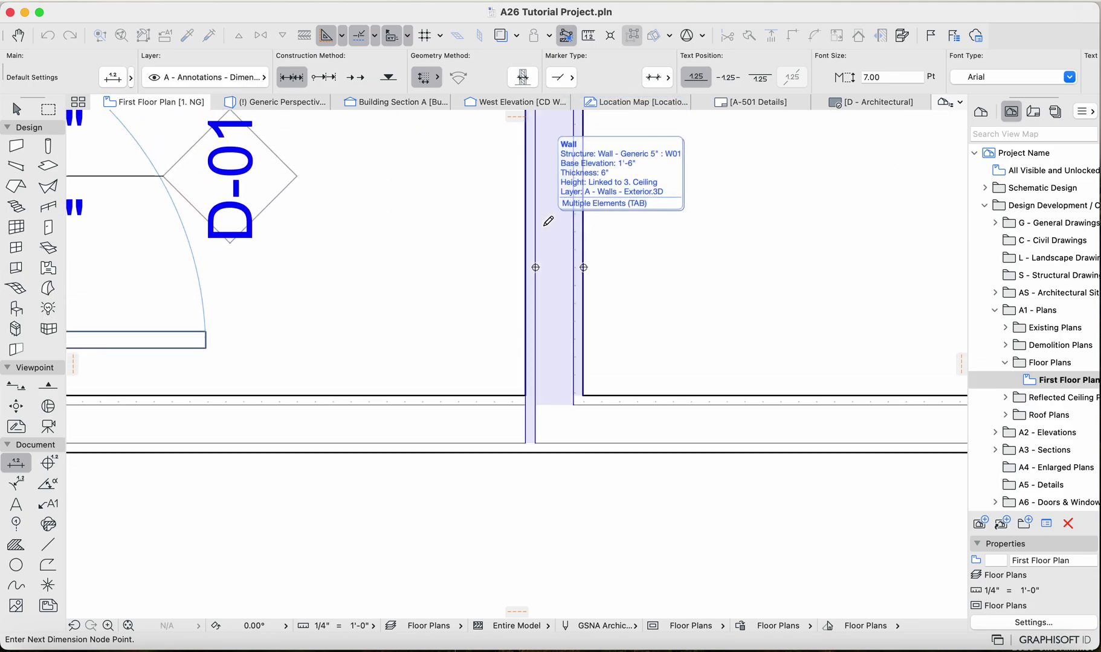
scroll(520, 450, down, 1)
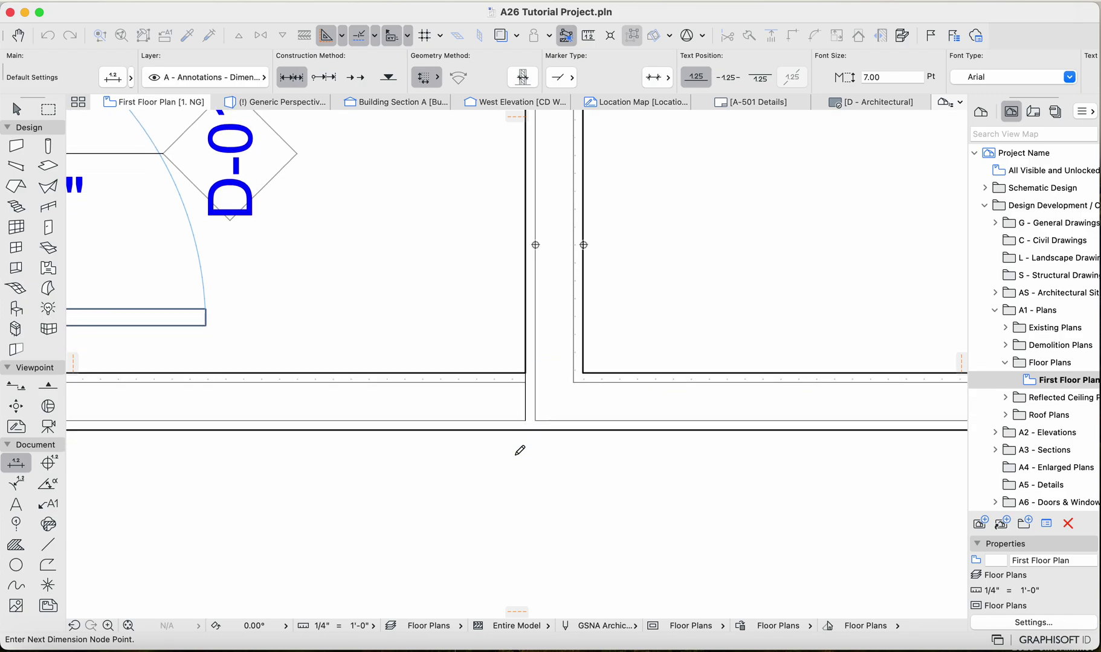
scroll(519, 450, down, 5)
scroll(519, 450, down, 1)
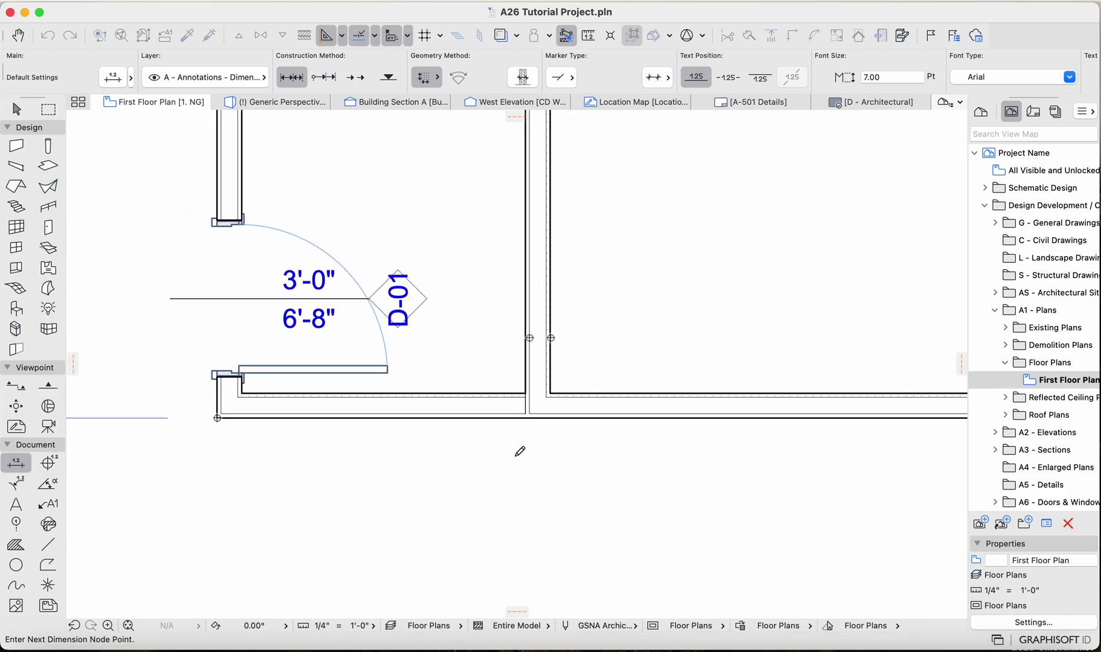
right_click(476, 486)
click(513, 590)
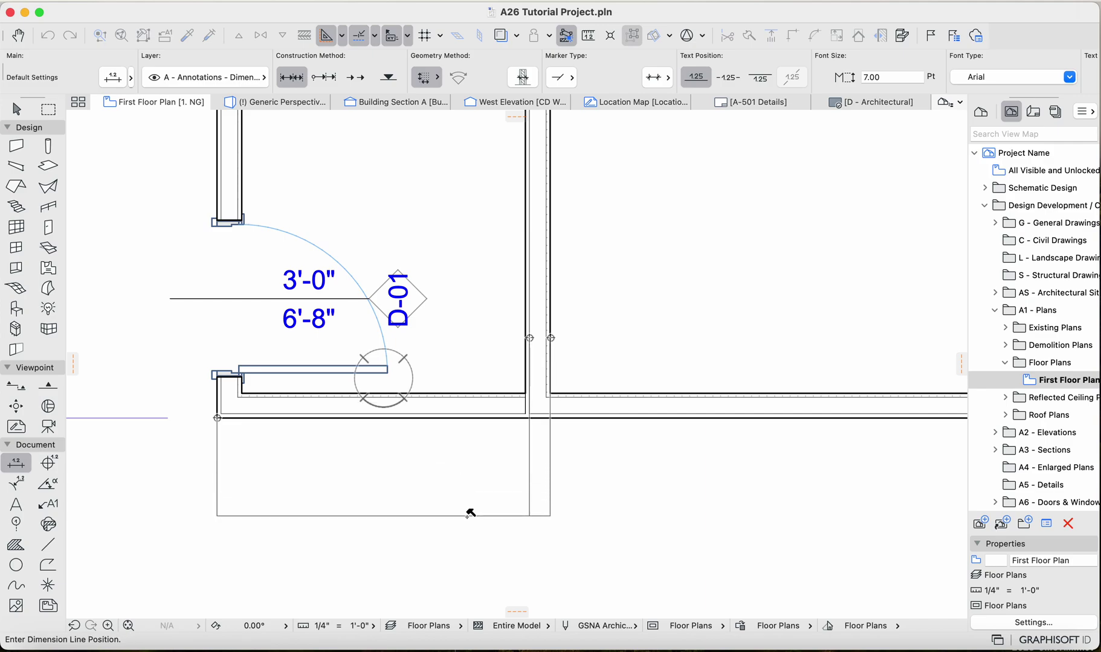
click(470, 514)
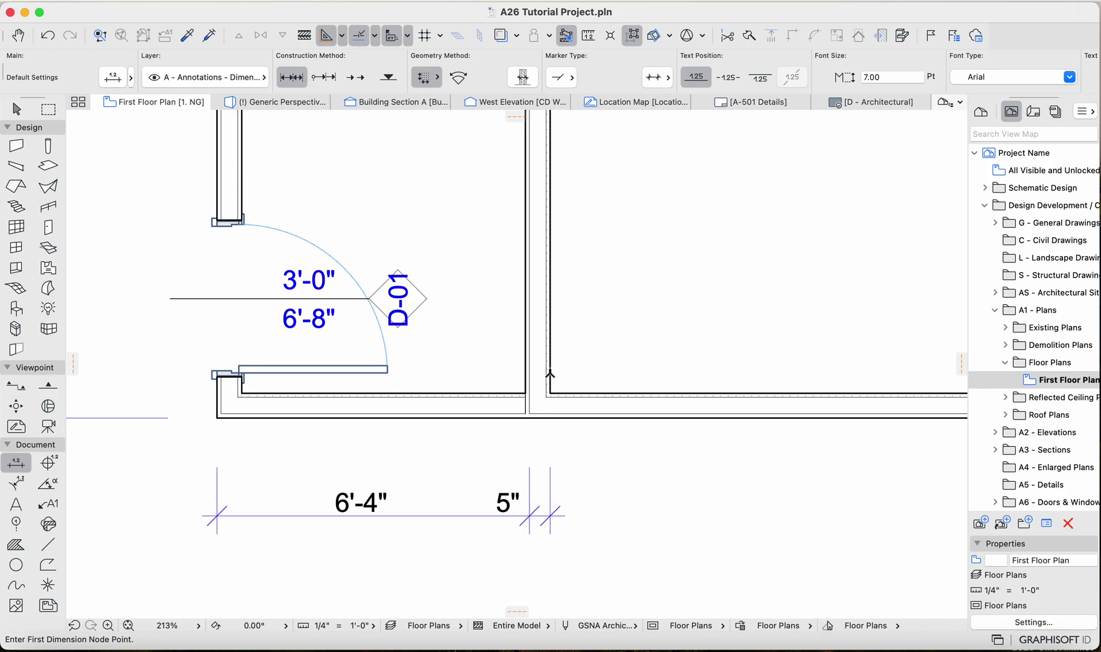
- Leave dimensioning and select the interior wall to inspect its reference line location
scroll(536, 295, up, 5)
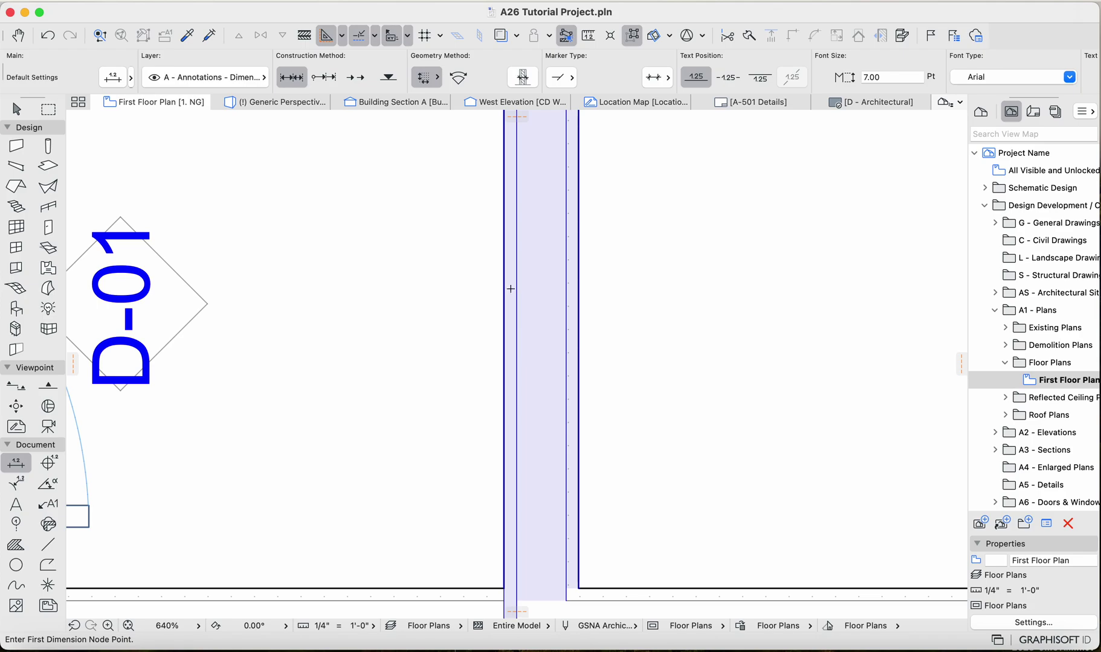
scroll(499, 288, down, 8)
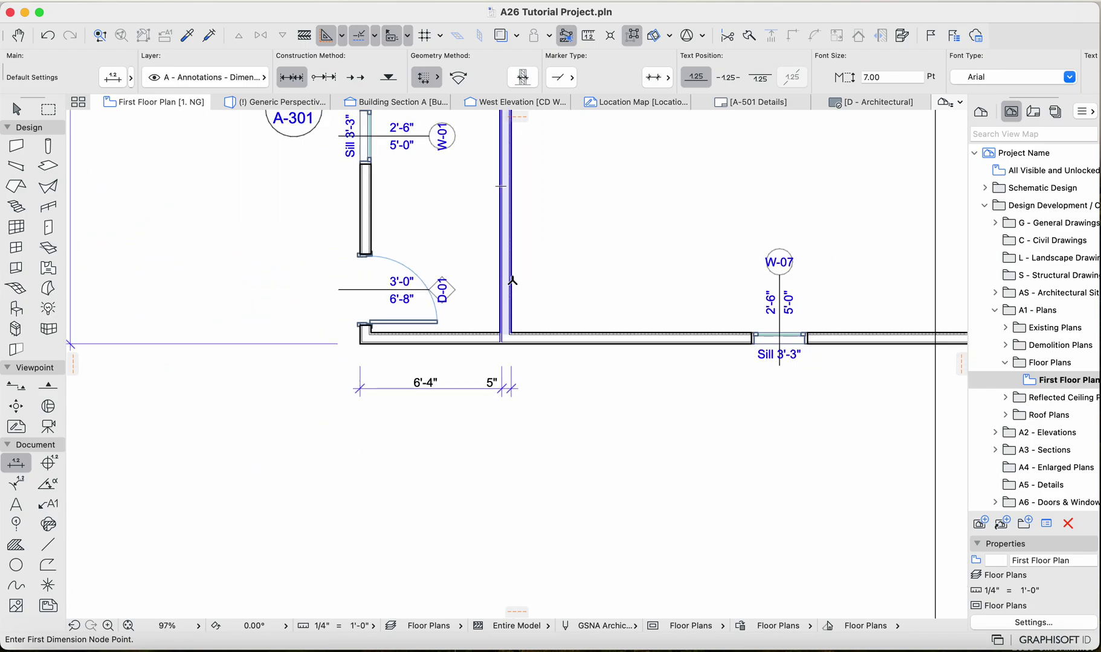
key(Escape)
click(508, 288)
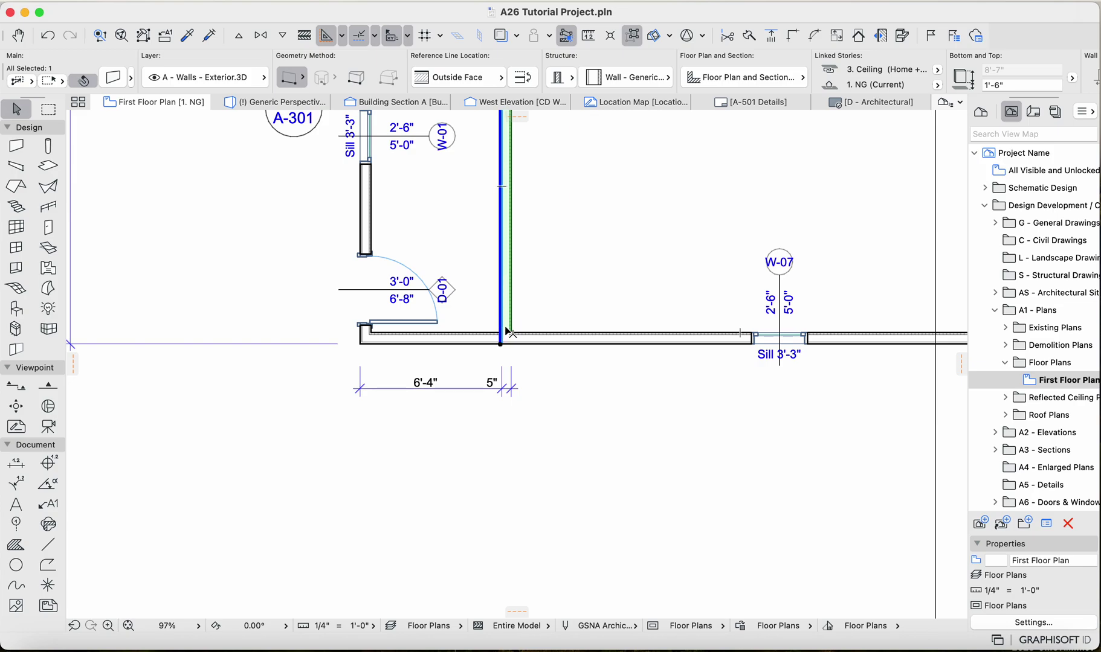
scroll(514, 302, up, 5)
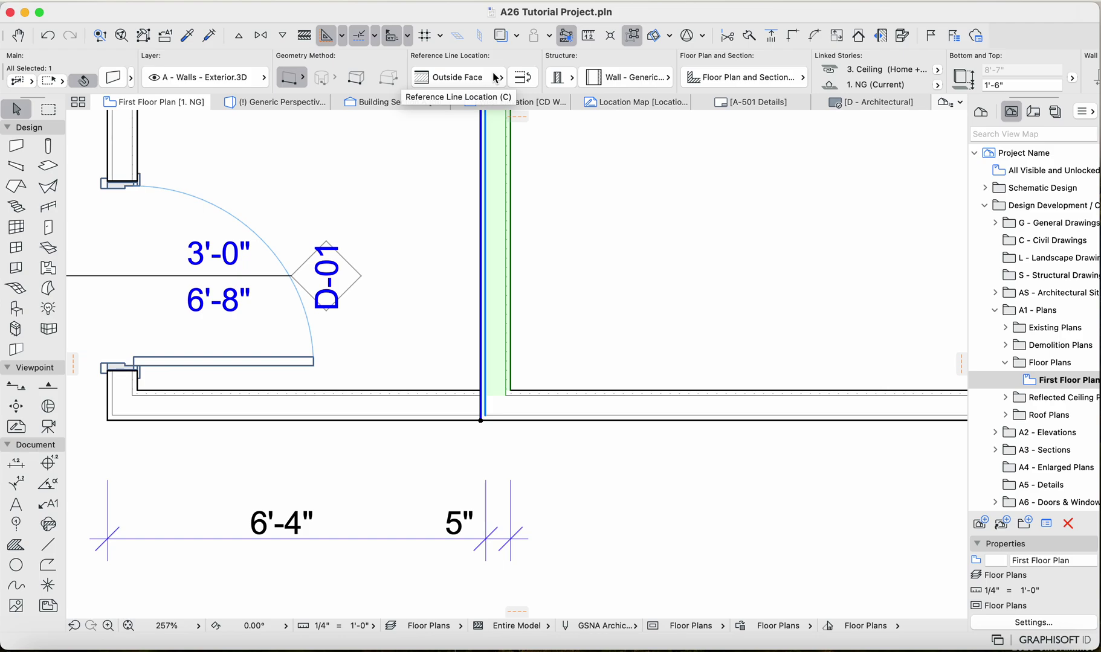
- Delete the 5" dimension segment, then select the partition wall beside the door
click(459, 530)
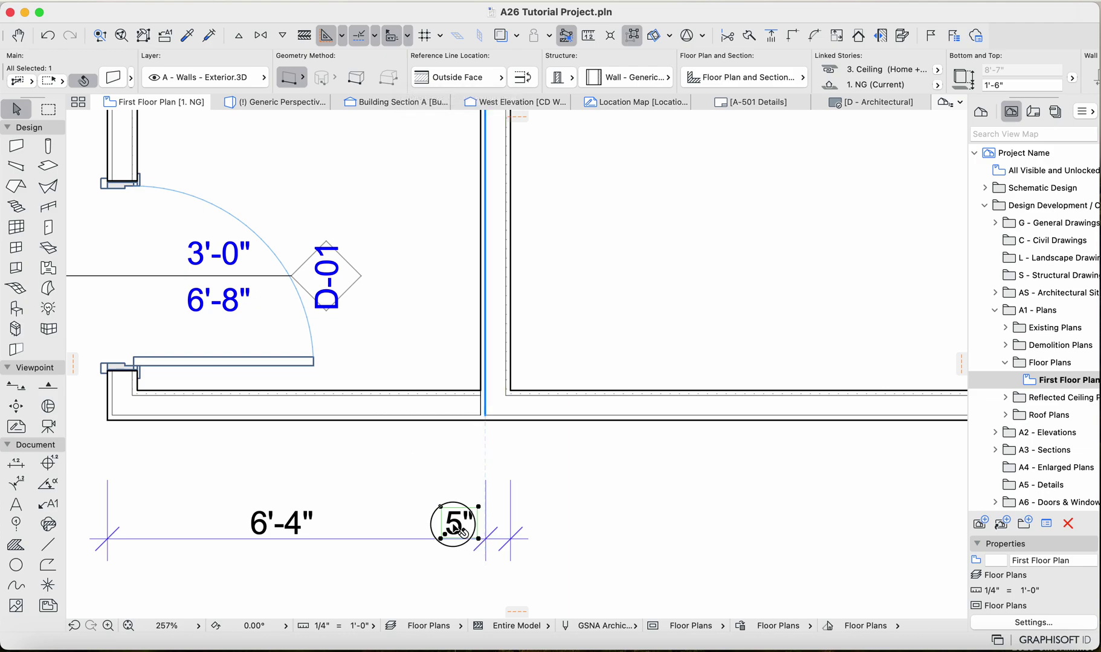
key(Delete)
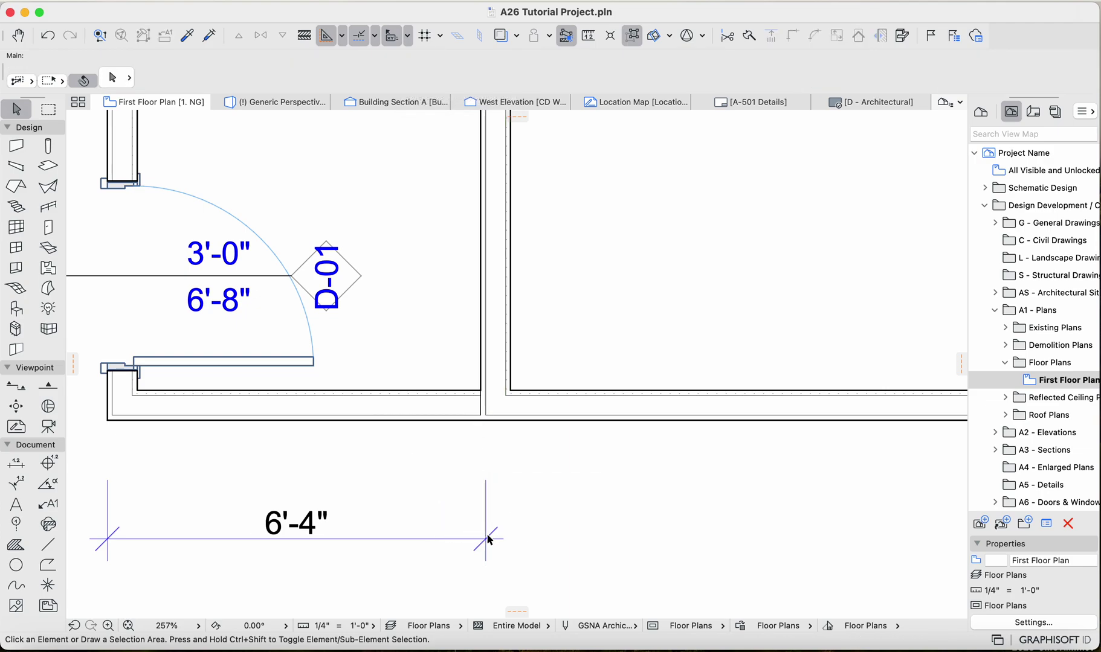
click(440, 540)
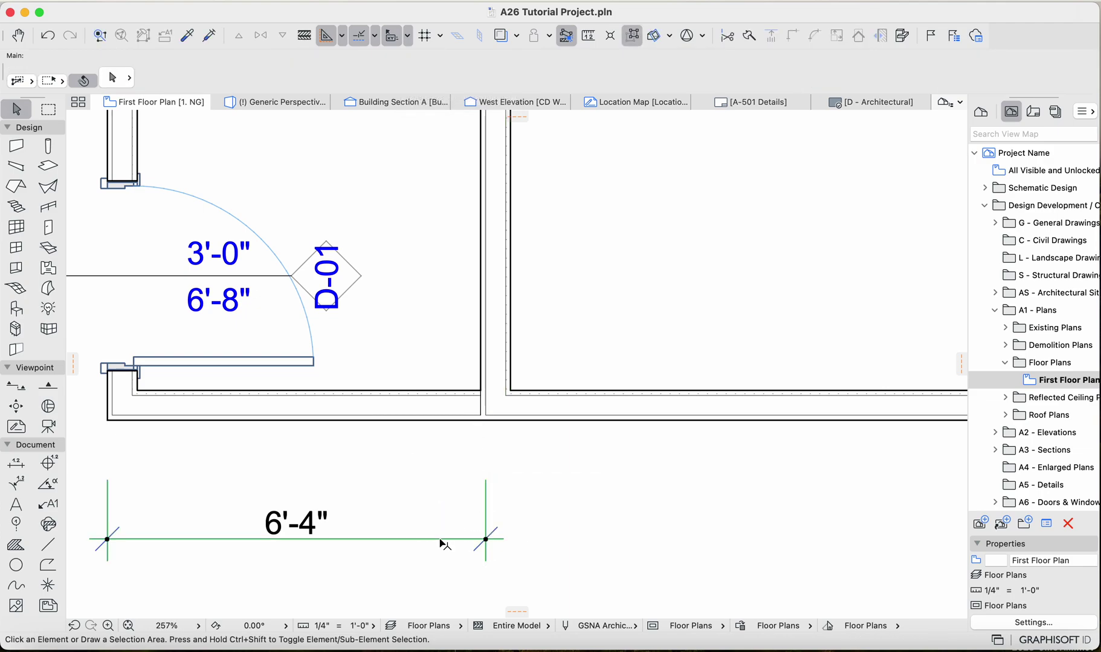
click(486, 539)
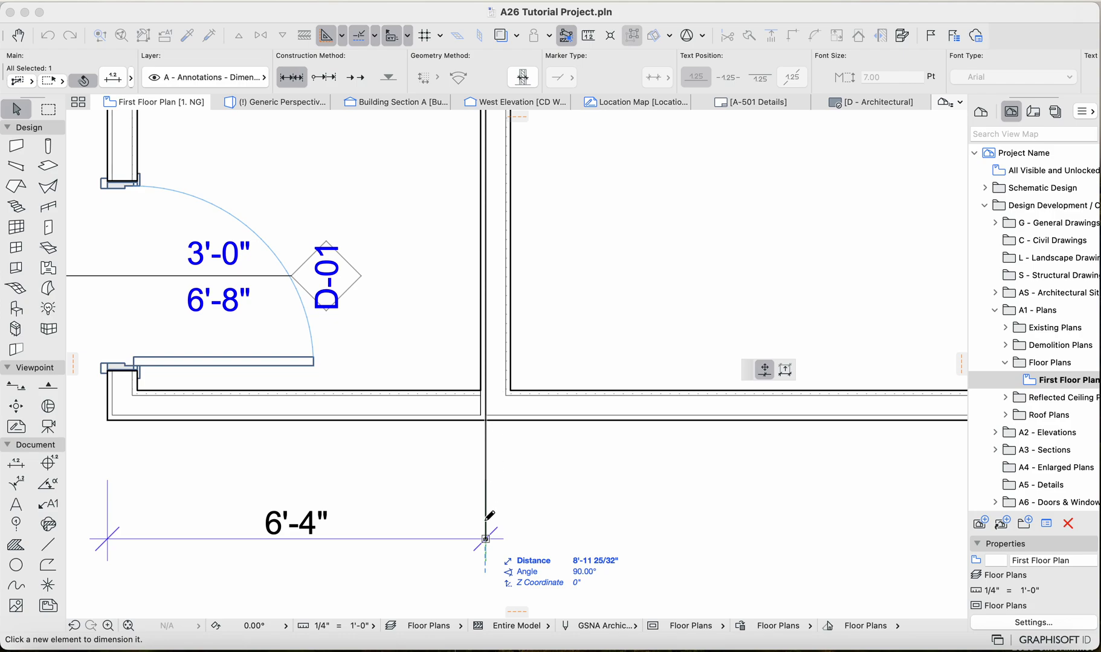
key(Escape)
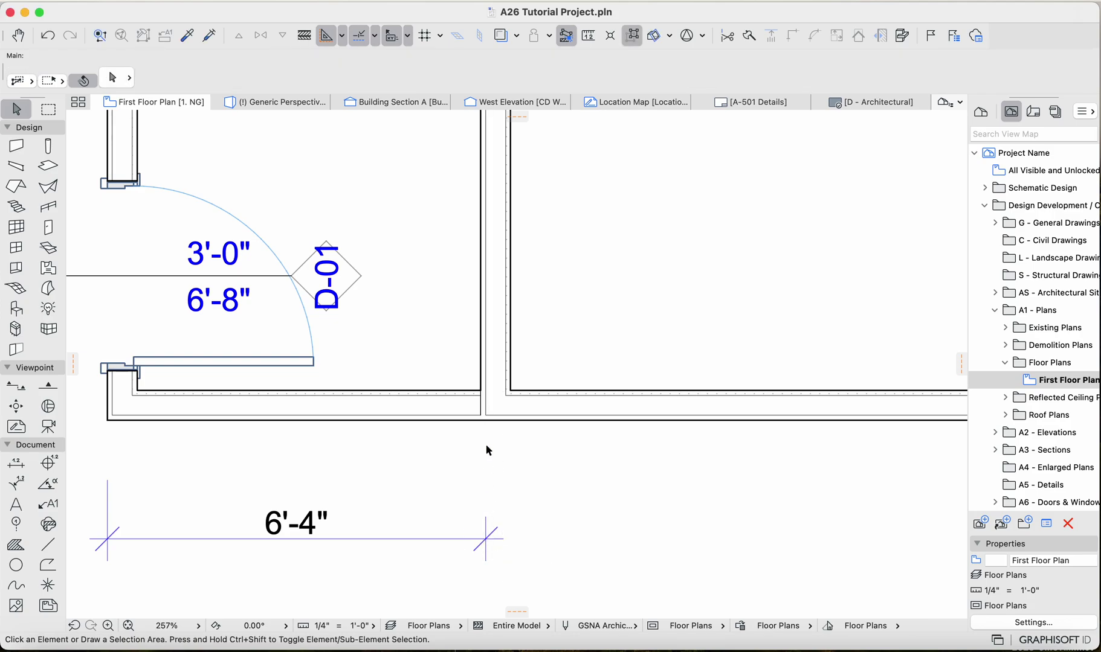
click(486, 539)
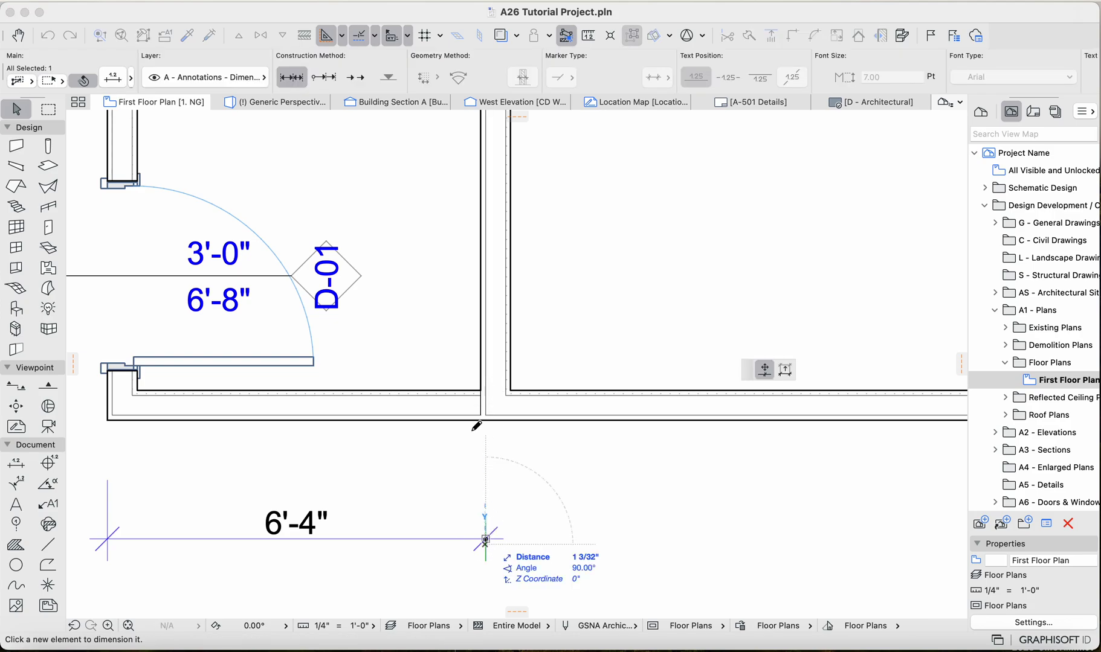
key(Escape)
click(494, 331)
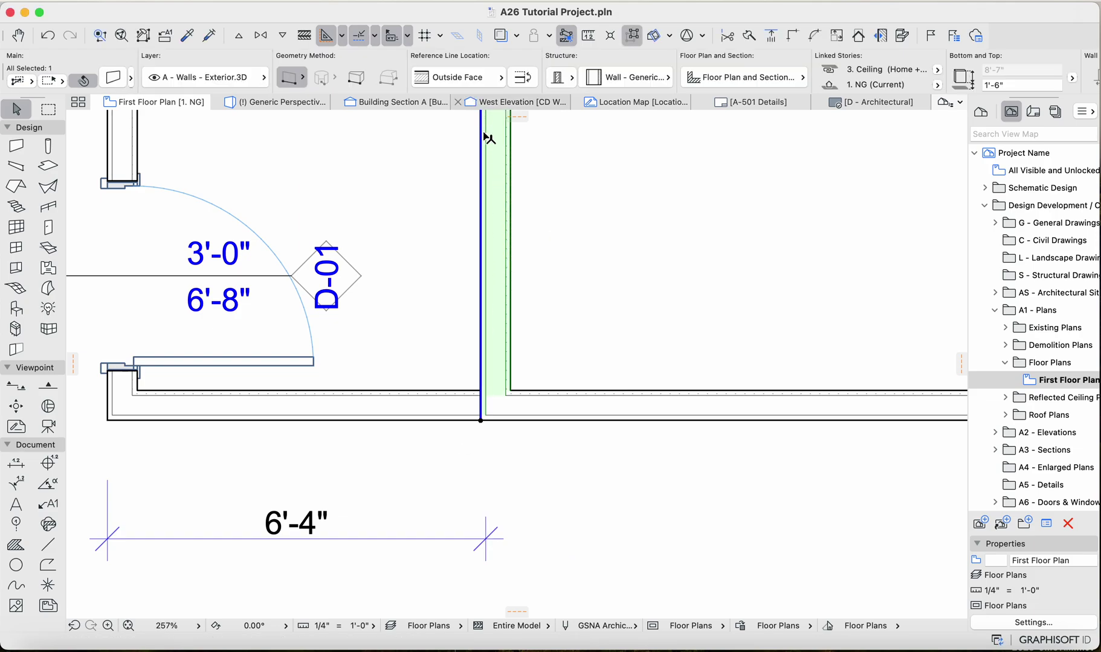
- Change the partition wall's Reference Line Location from Outside Face to Center
scroll(503, 184, up, 3)
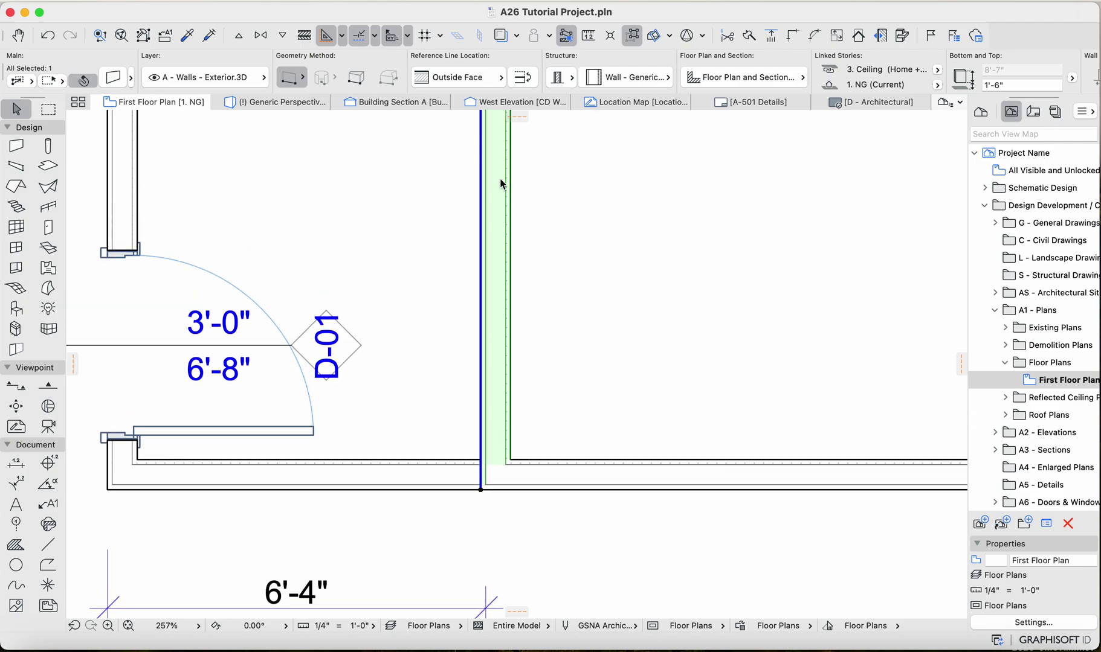
scroll(502, 185, down, 3)
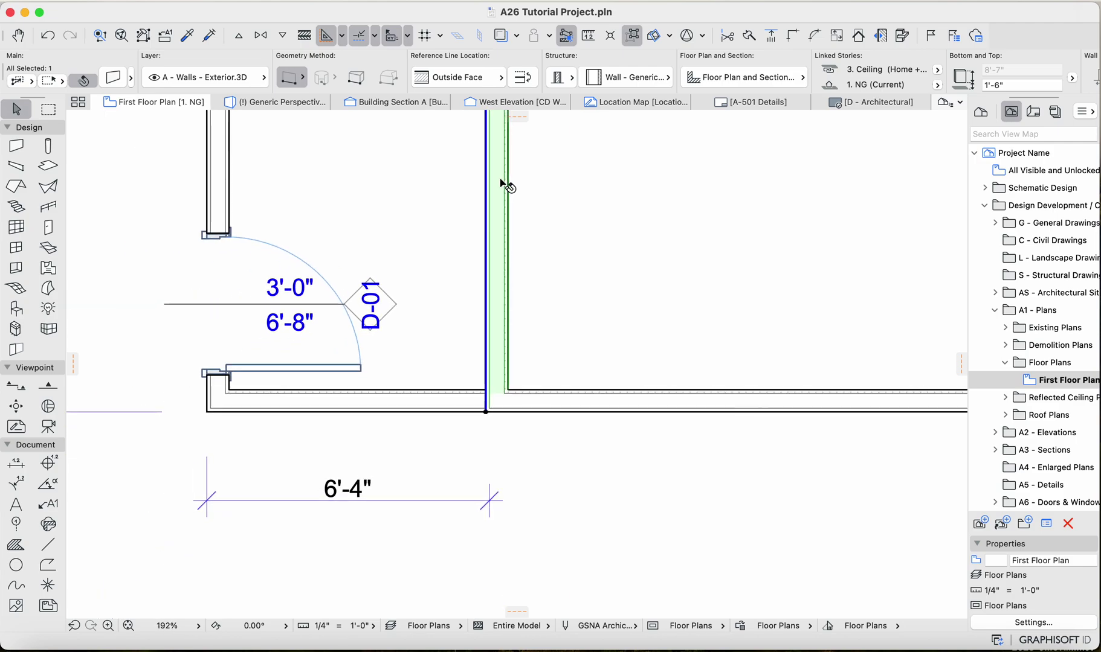
click(481, 78)
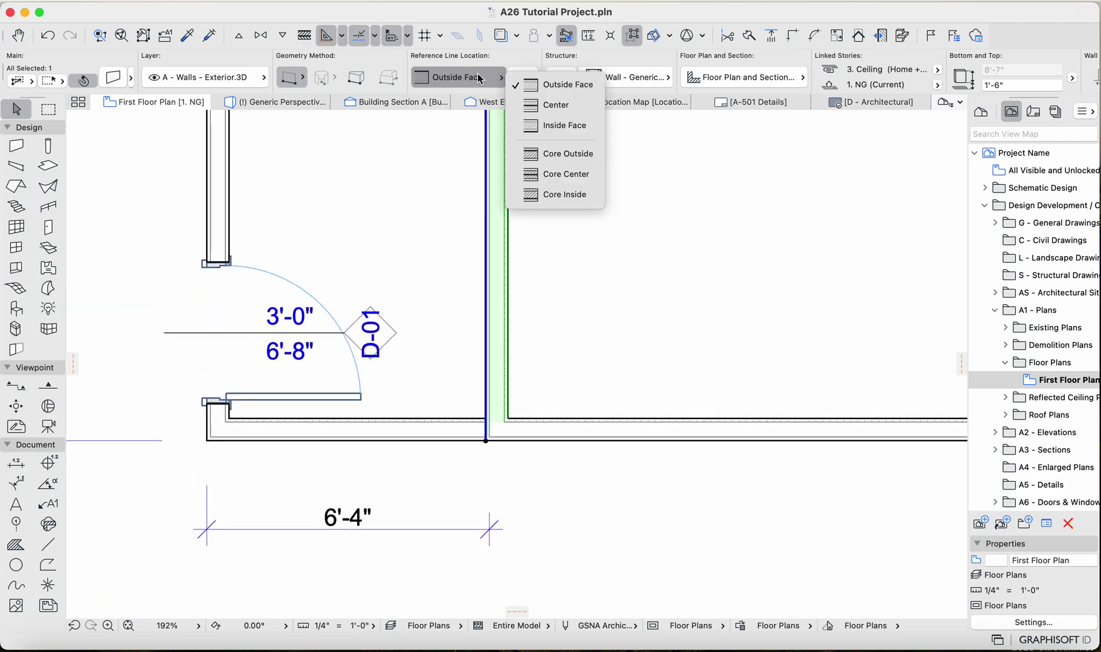
click(550, 106)
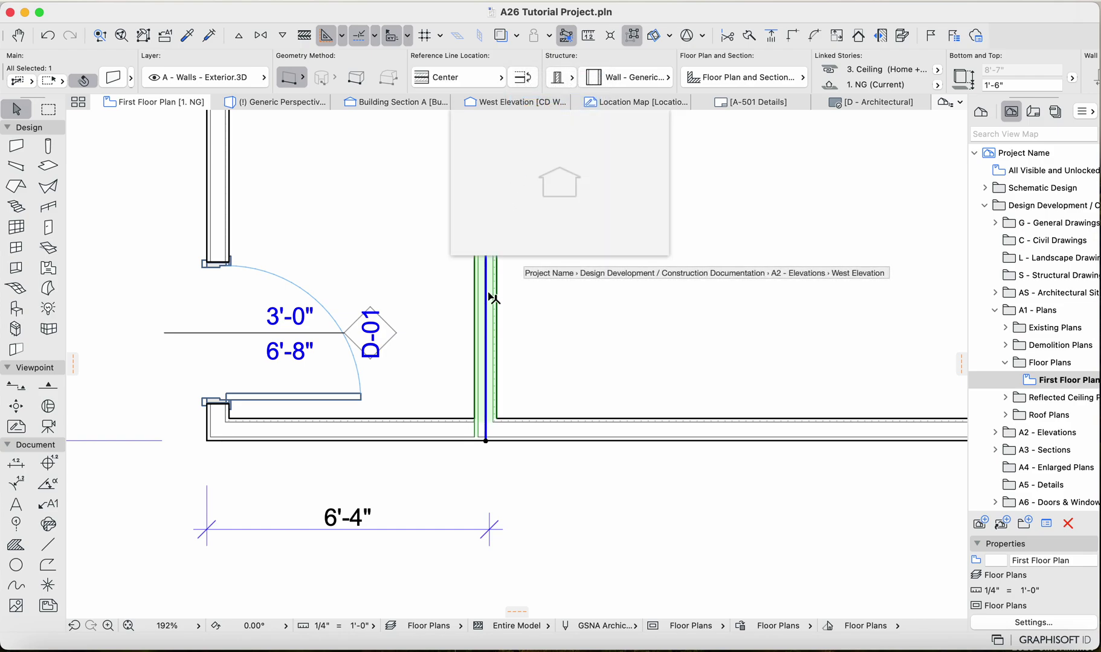
scroll(486, 344, up, 3)
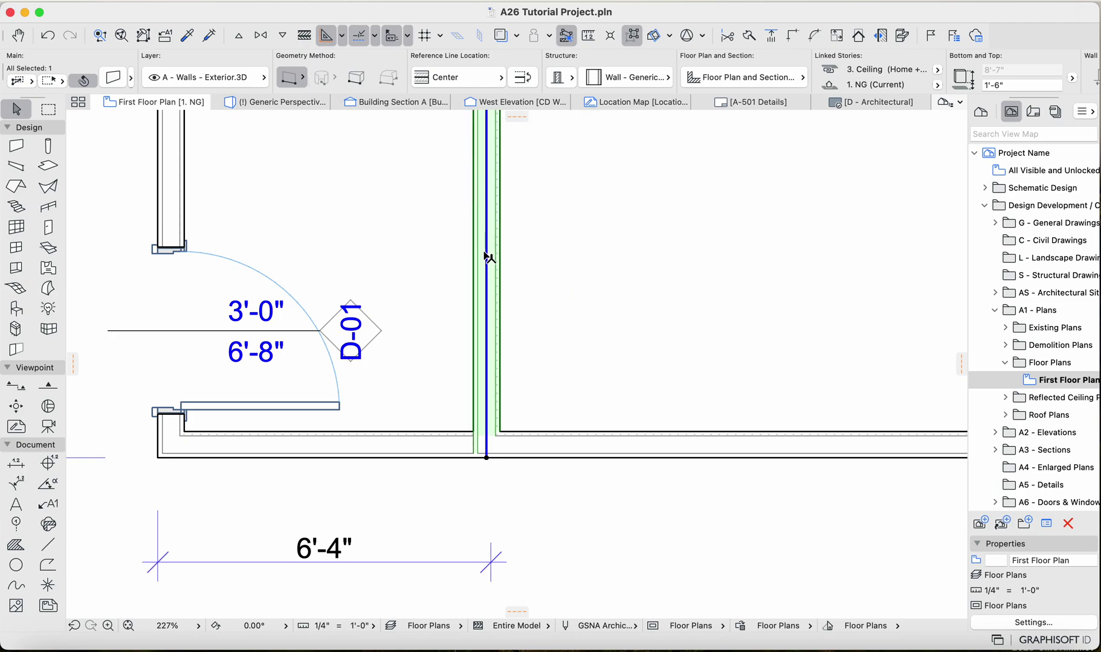
- Move the partition wall 3" over
click(486, 347)
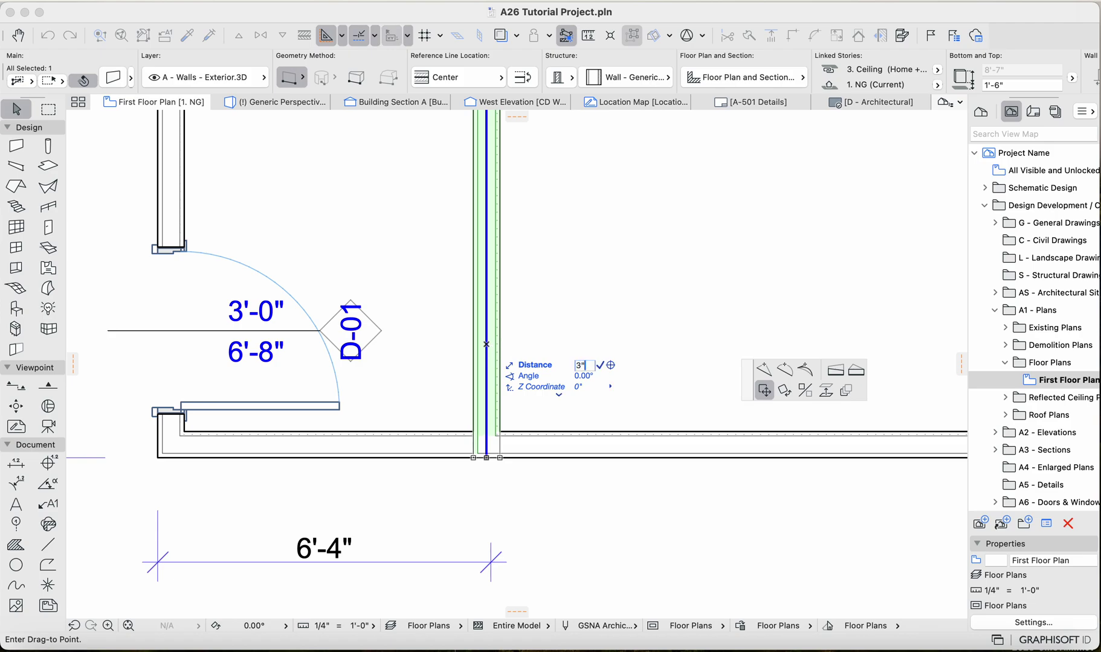
click(500, 347)
scroll(458, 479, down, 3)
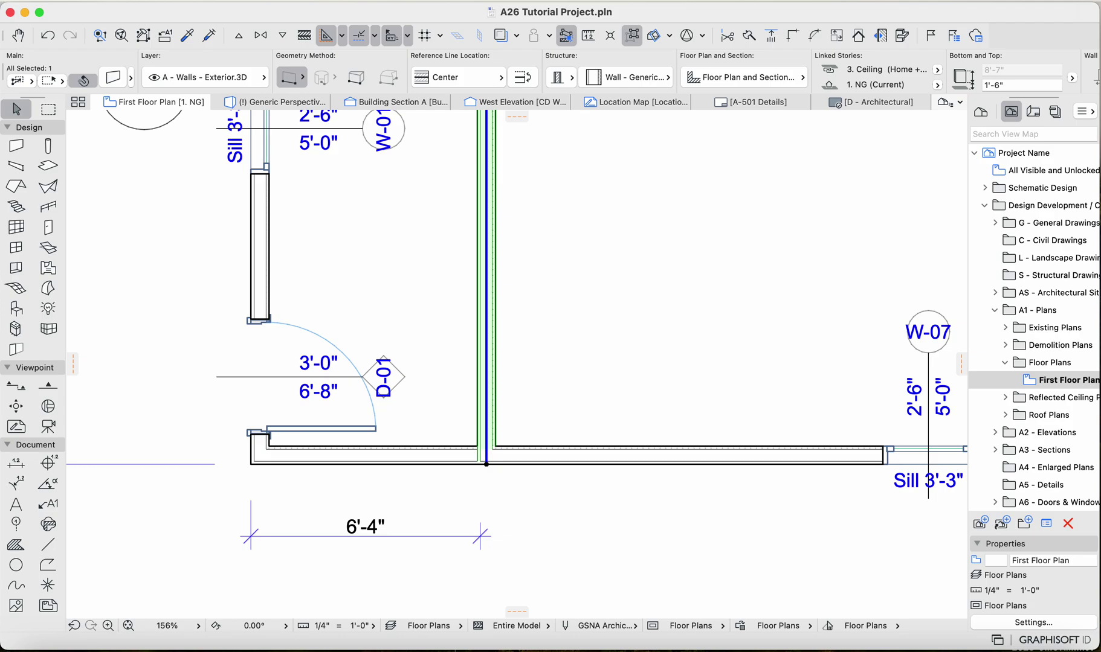
- Drag the 6'-4" dimension's end node to the wall centre so it reads 6'-6"
click(480, 536)
click(480, 536)
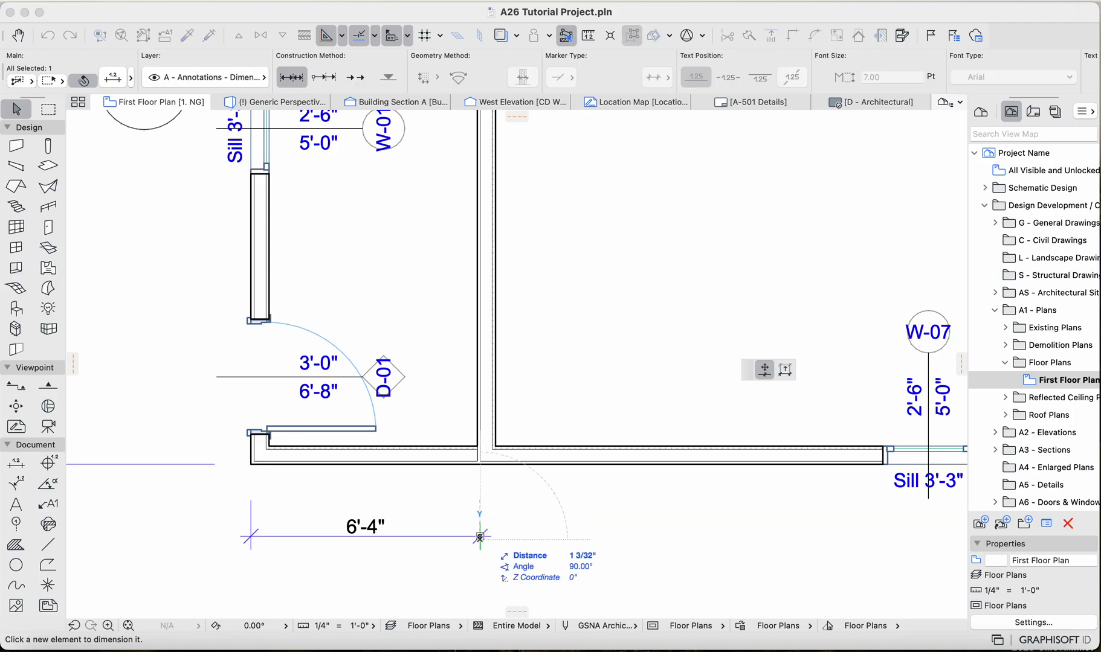
scroll(481, 536, up, 3)
click(487, 444)
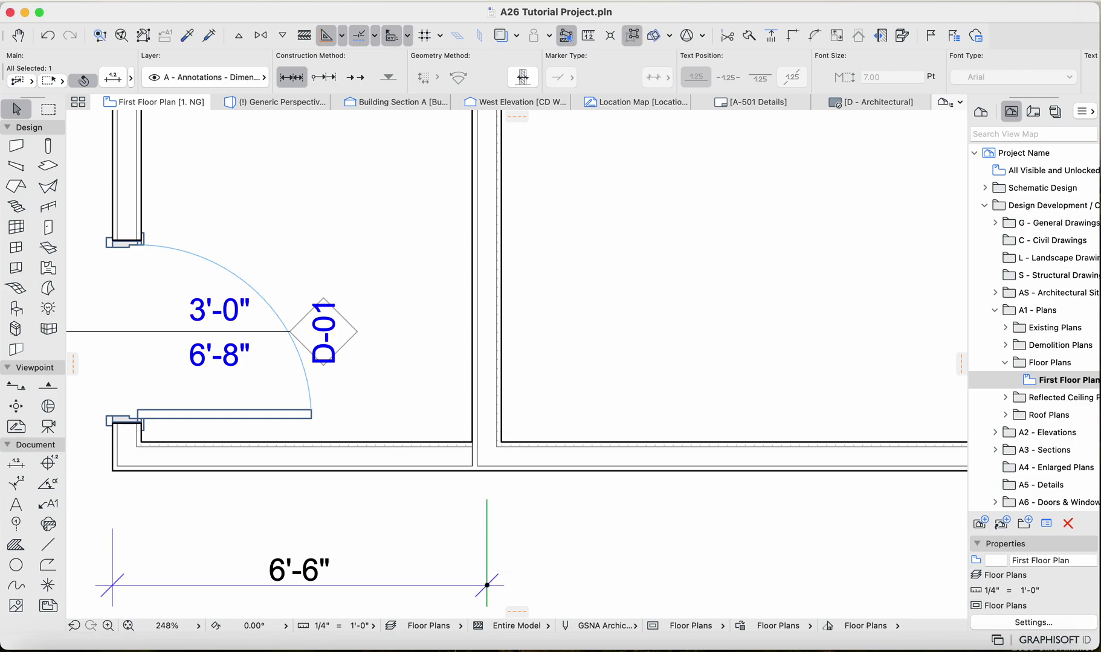
click(487, 585)
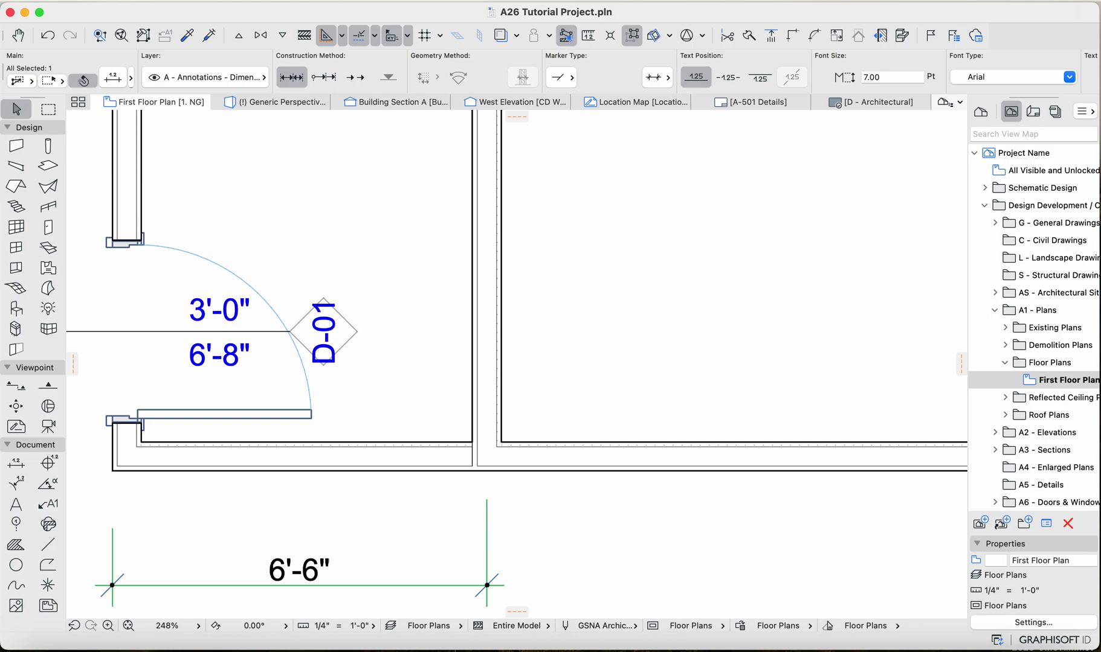
click(487, 585)
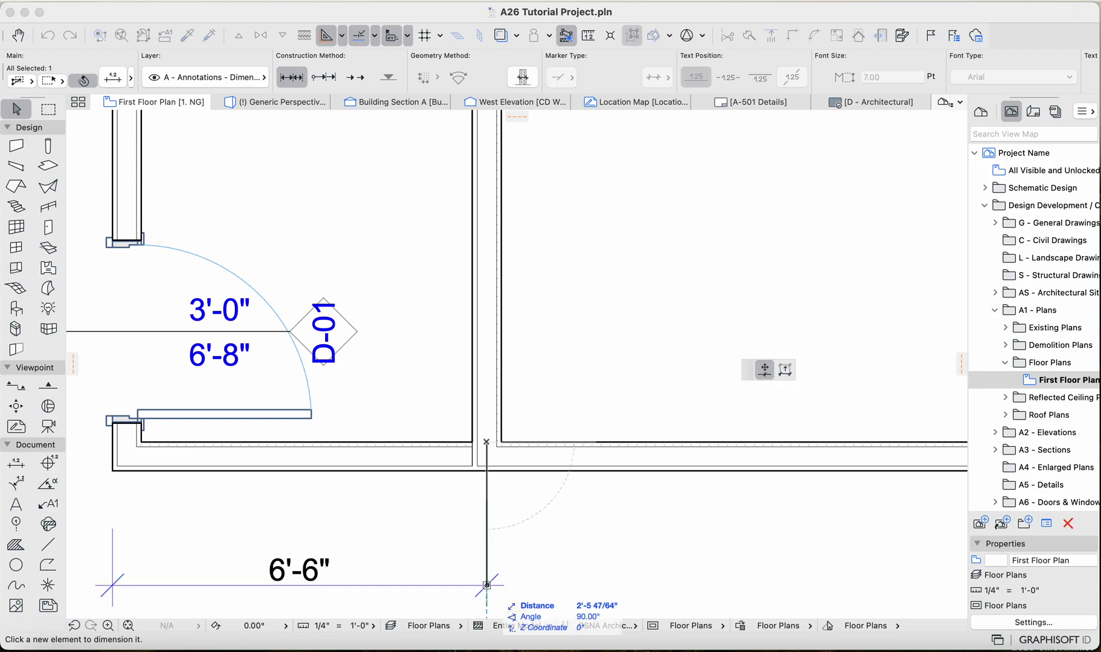
scroll(487, 444, down, 5)
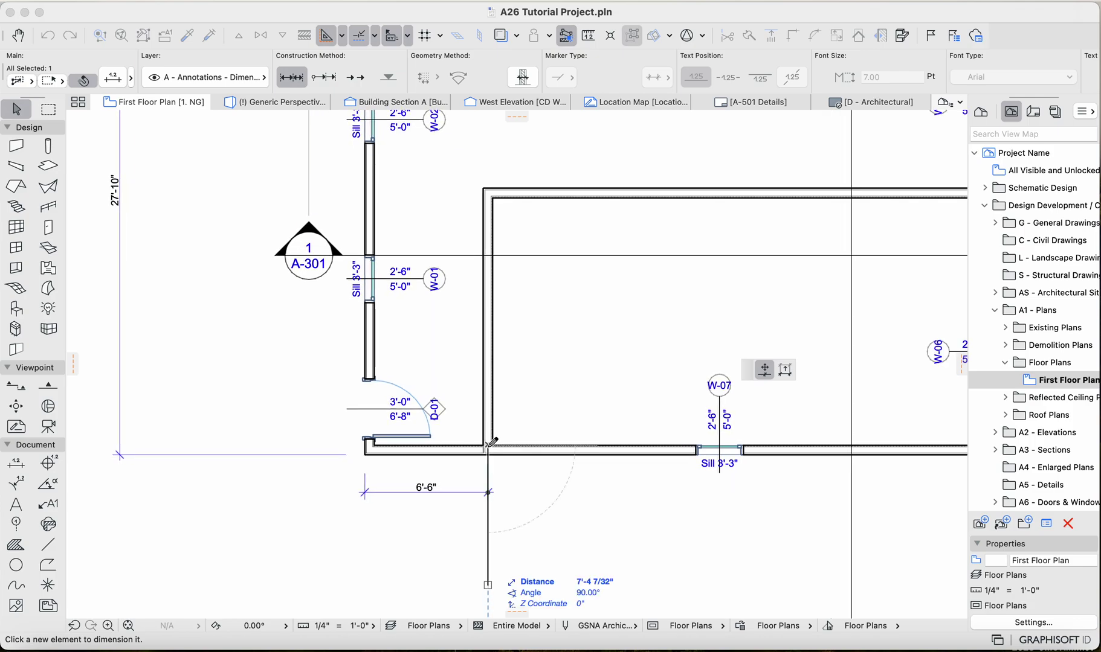
- Snap the node to the wall corner and add the far right corner, creating a 27'-4" segment
click(488, 445)
click(488, 492)
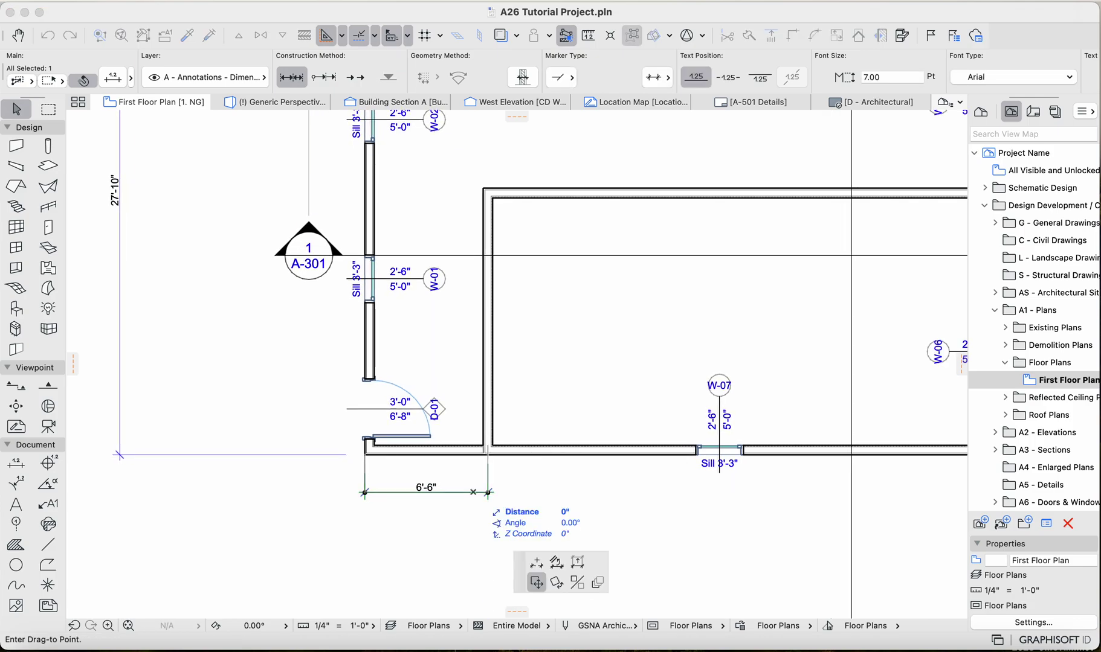
click(764, 369)
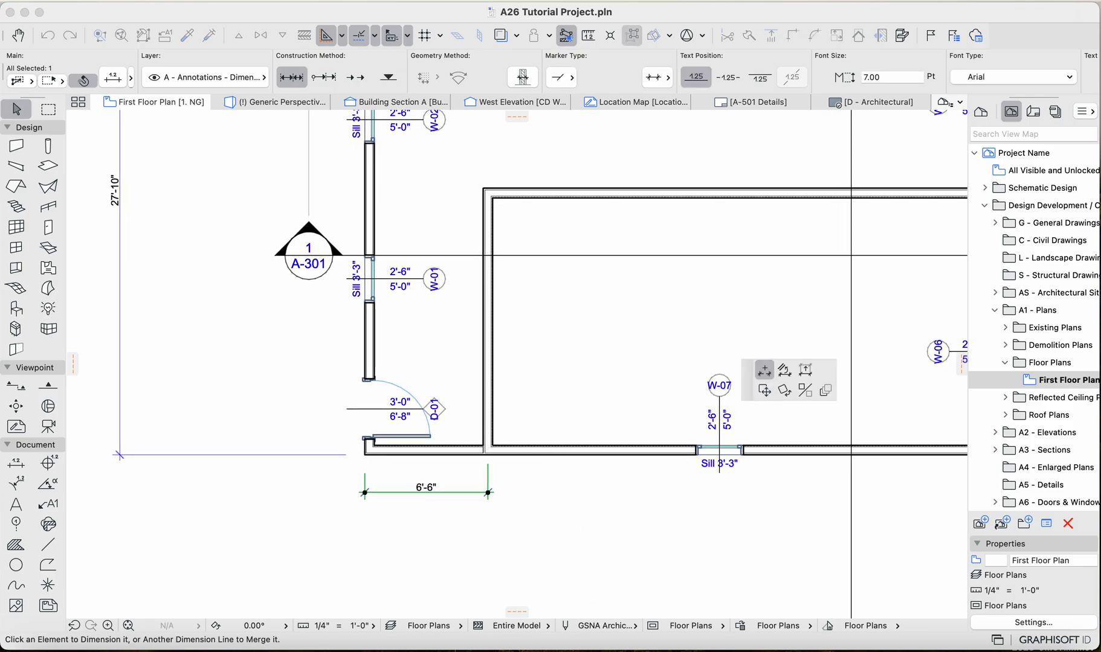
scroll(846, 459, right, 3)
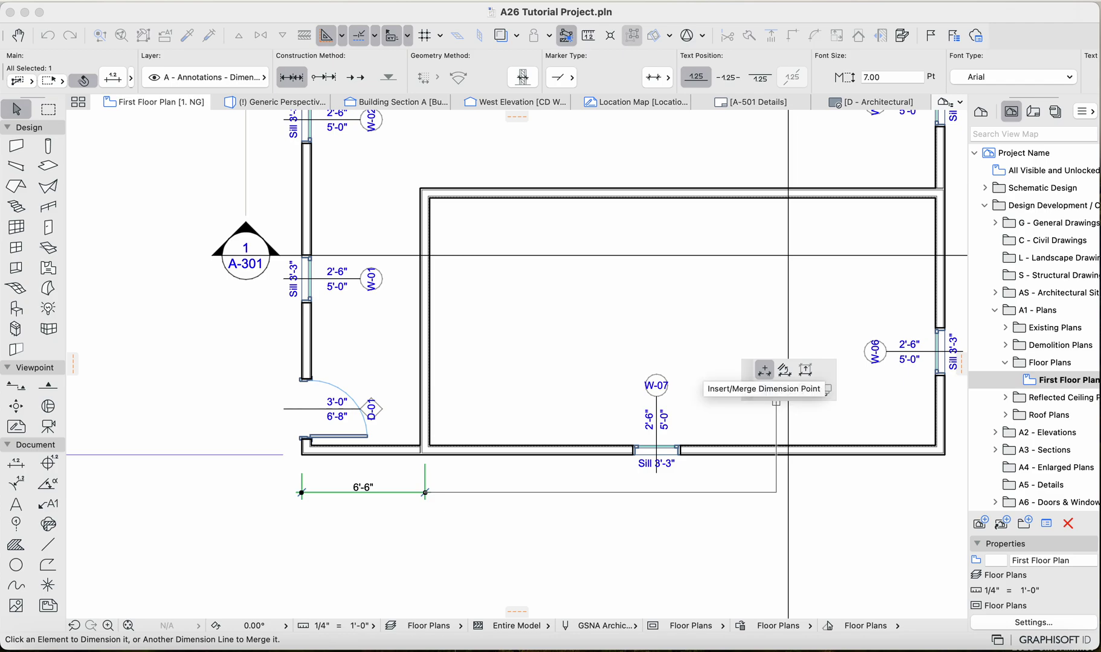
mouse_move(775, 398)
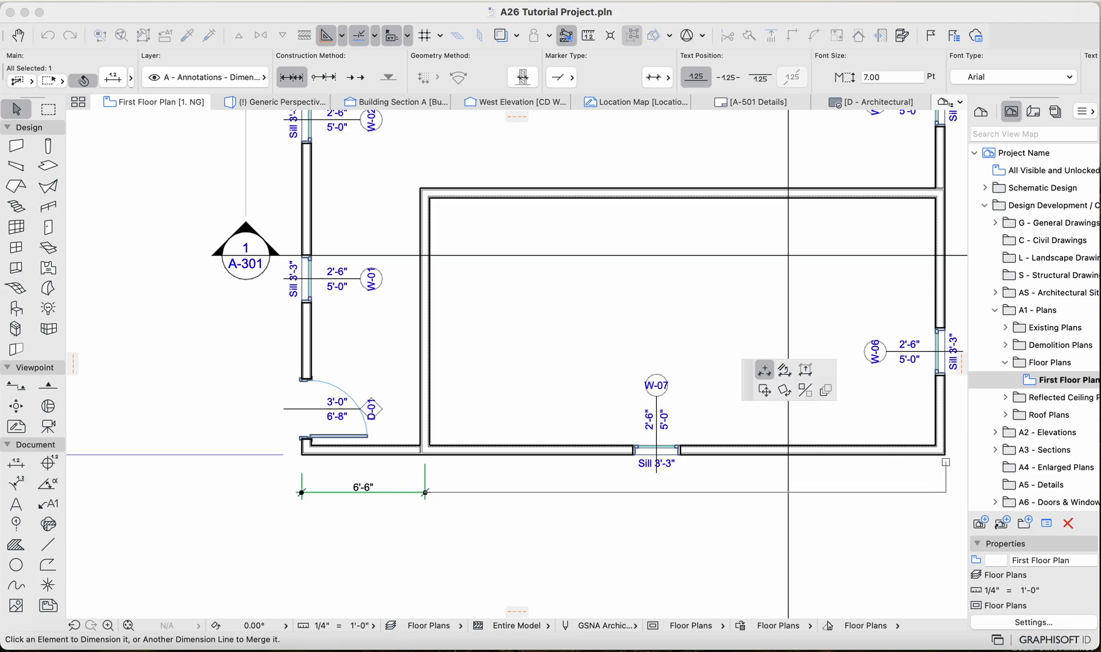
scroll(945, 454, up, 6)
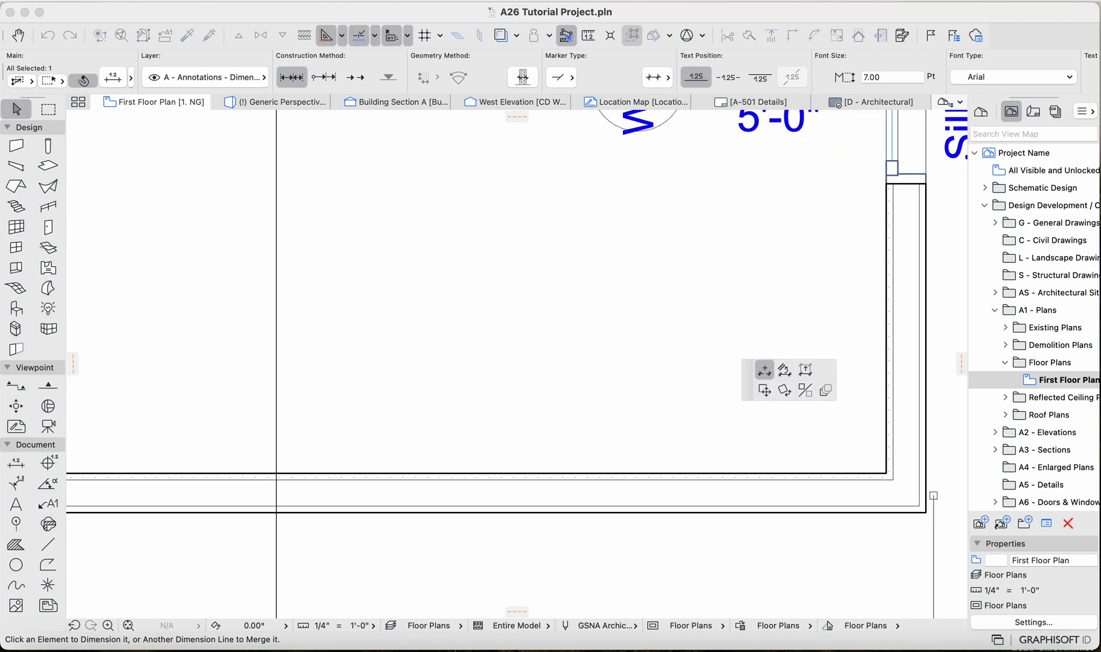
click(924, 512)
scroll(925, 513, down, 6)
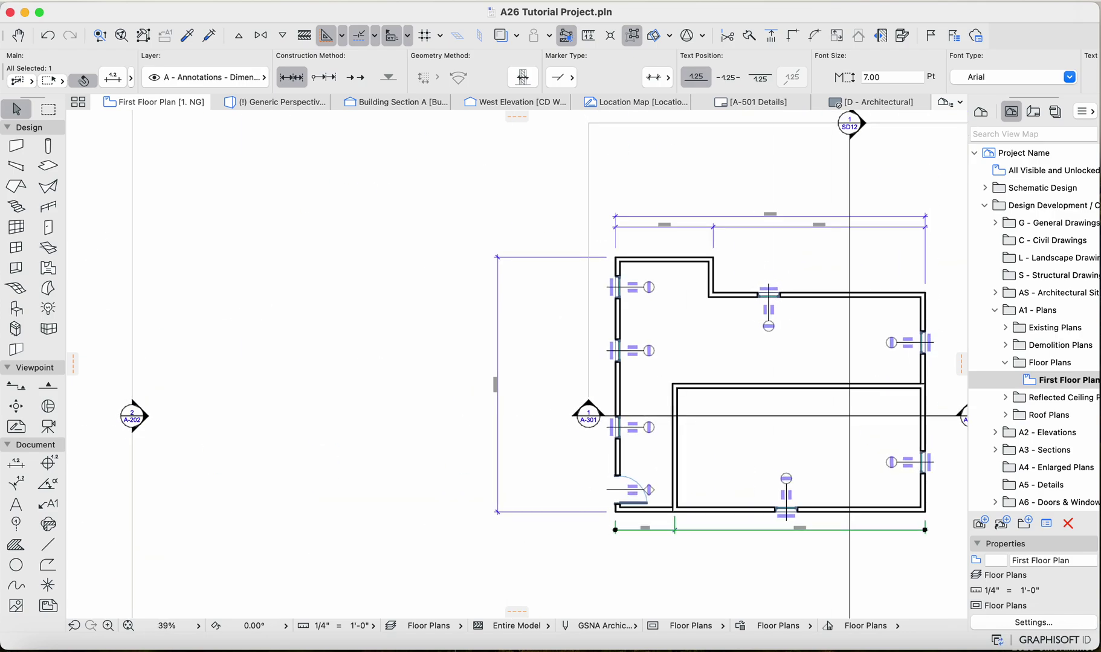
scroll(810, 509, up, 4)
scroll(784, 514, up, 4)
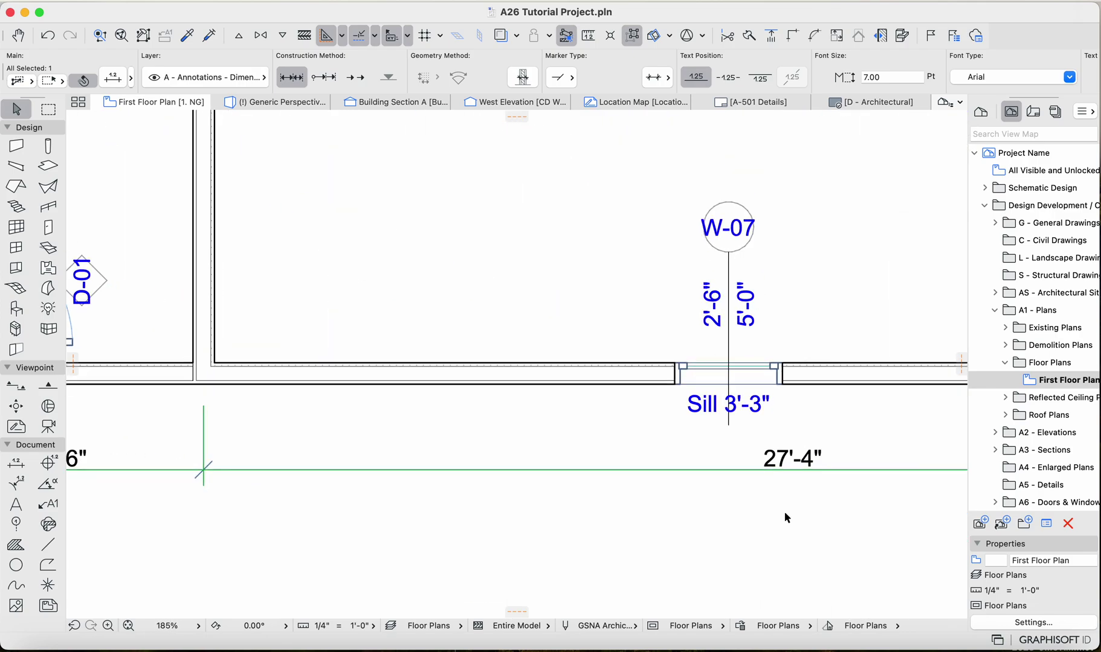
scroll(786, 521, down, 2)
scroll(786, 520, down, 2)
scroll(786, 520, right, 3)
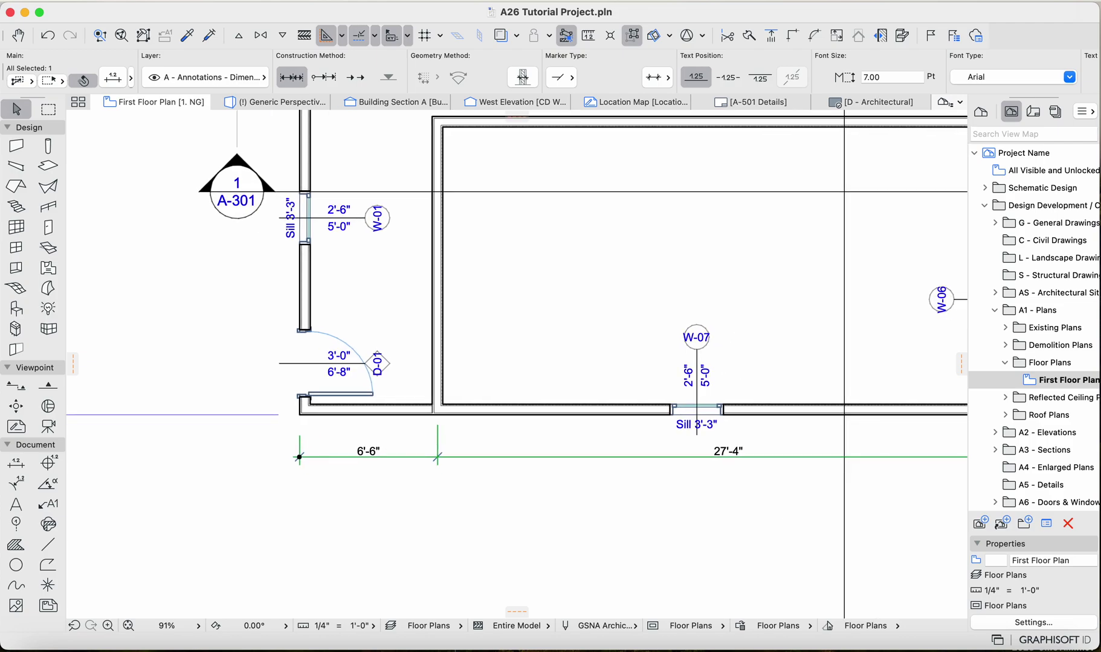
- Dimension the south wall corner to corner, placing an overall 33'-9" line below the chain
click(17, 463)
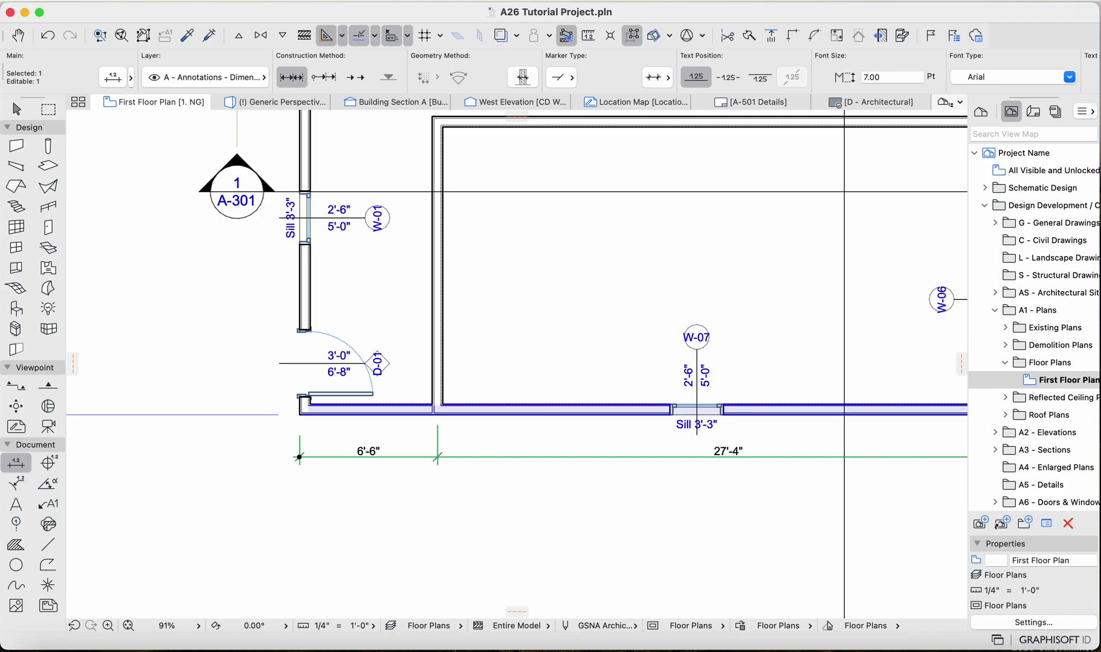
key(Escape)
click(299, 415)
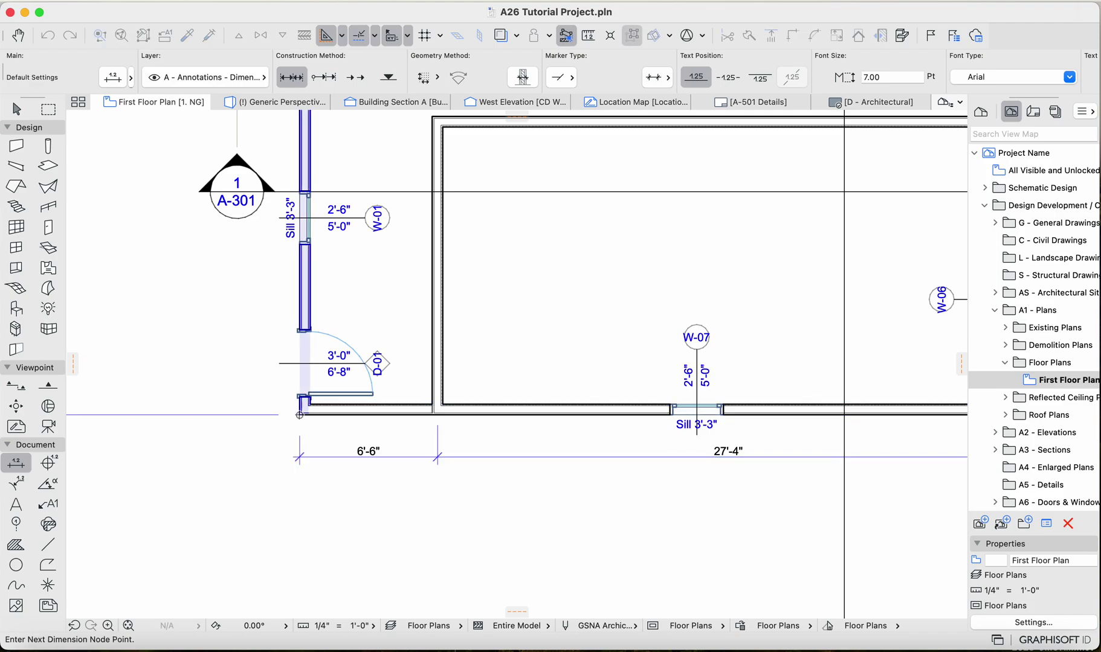
scroll(299, 416, down, 3)
scroll(723, 436, up, 5)
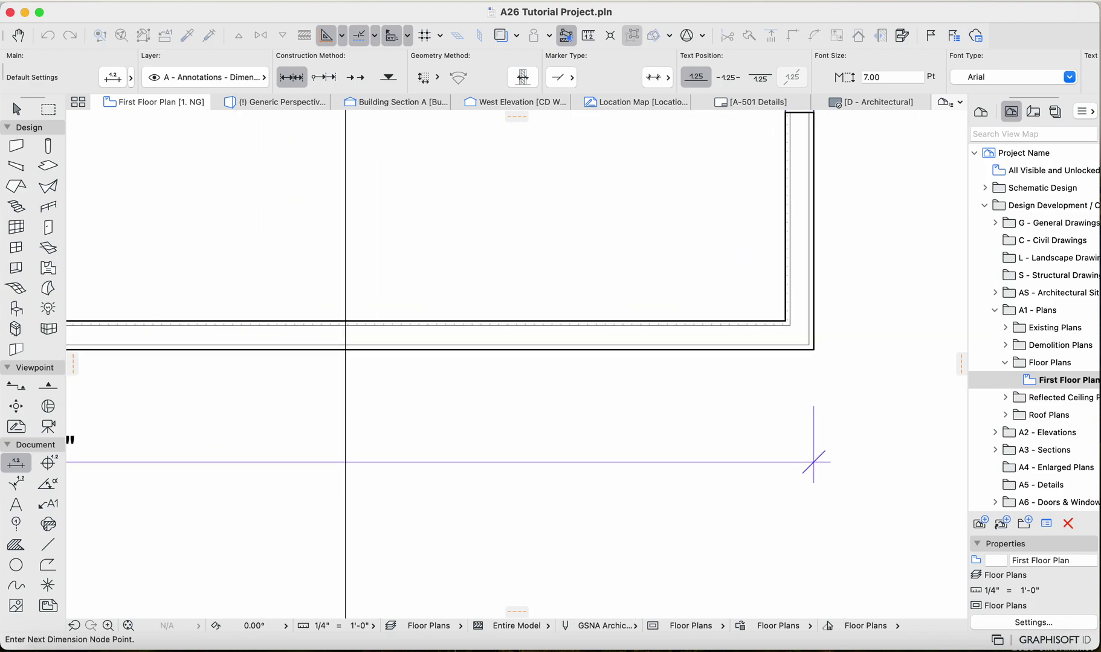
scroll(815, 351, down, 6)
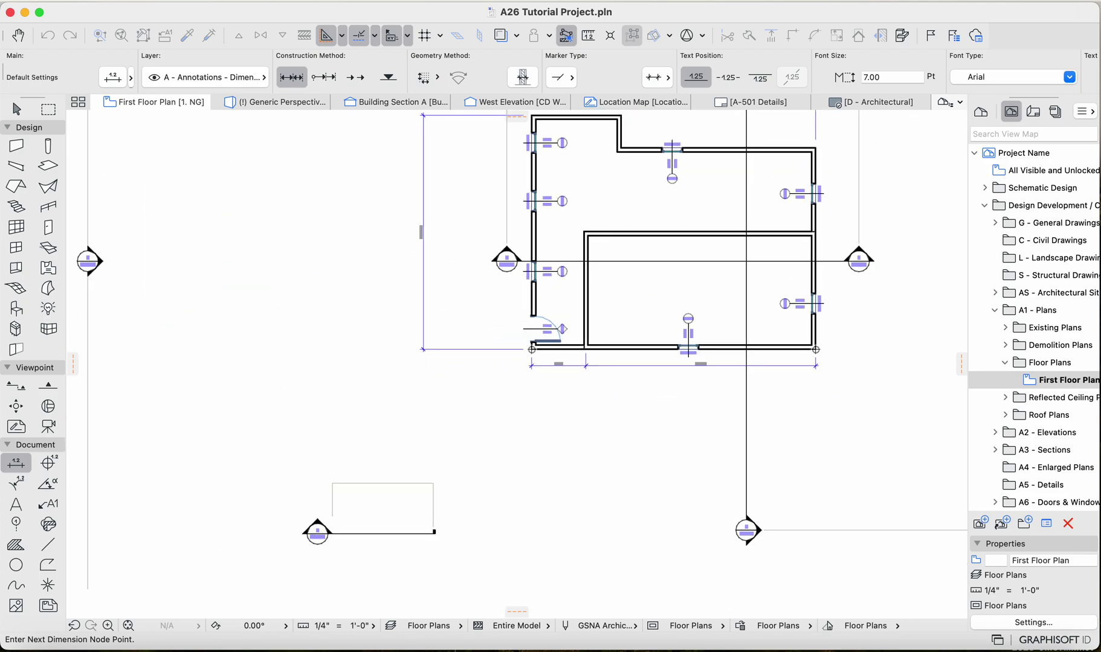
right_click(787, 399)
click(818, 501)
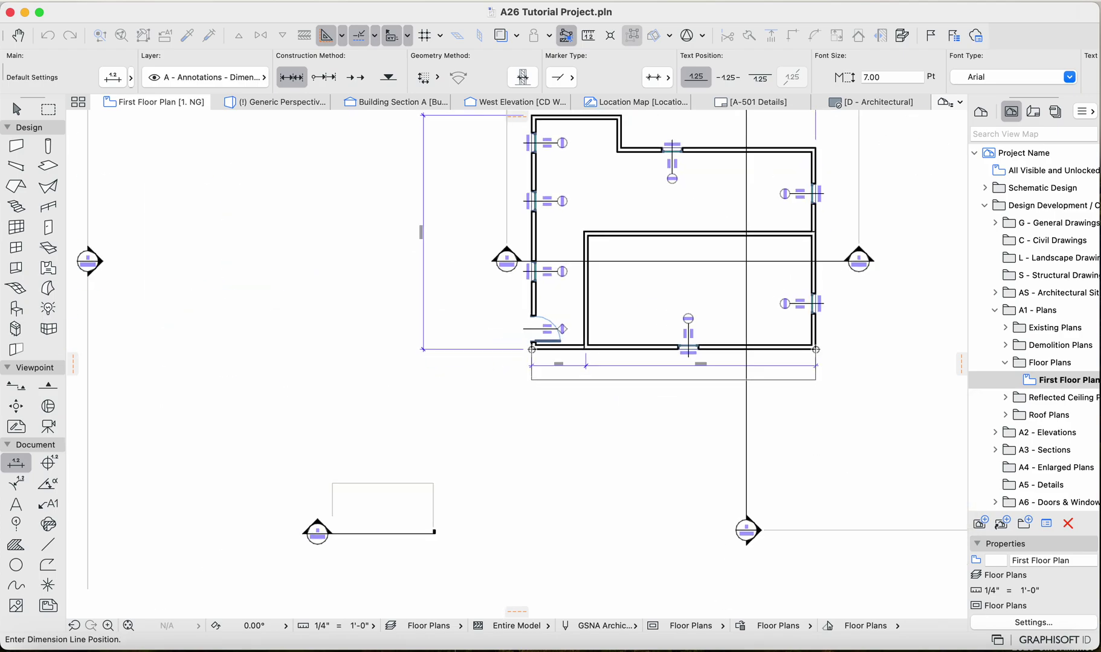
click(665, 380)
scroll(665, 379, up, 5)
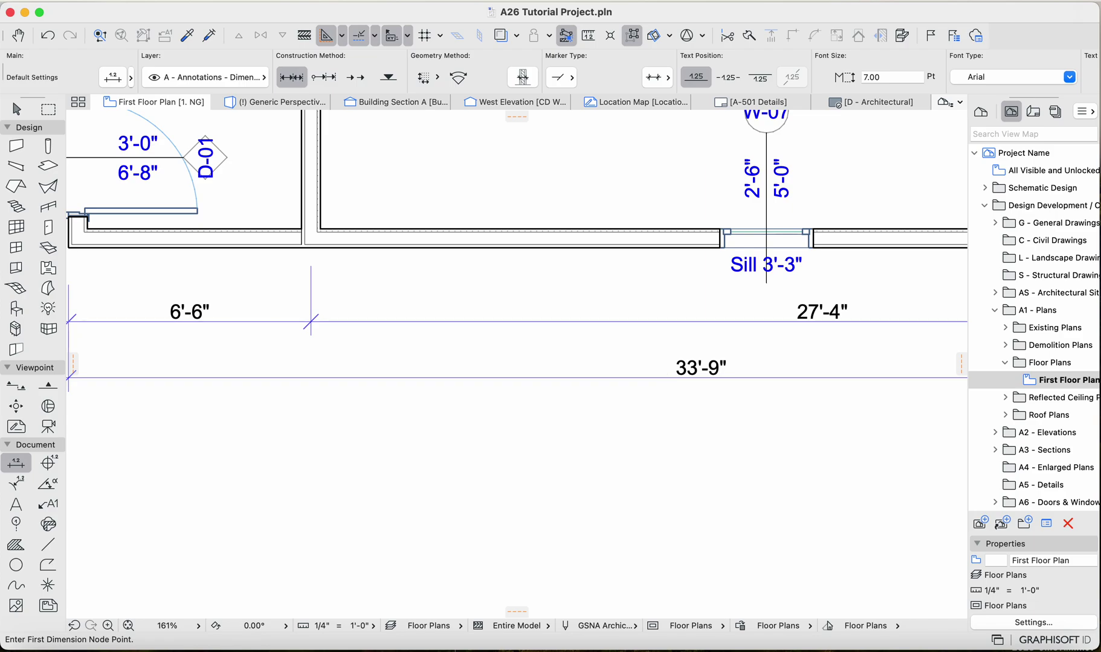
- Leave dimensioning and select the 6'-6" / 27'-4" interior dimension chain below the south wall
scroll(395, 338, down, 3)
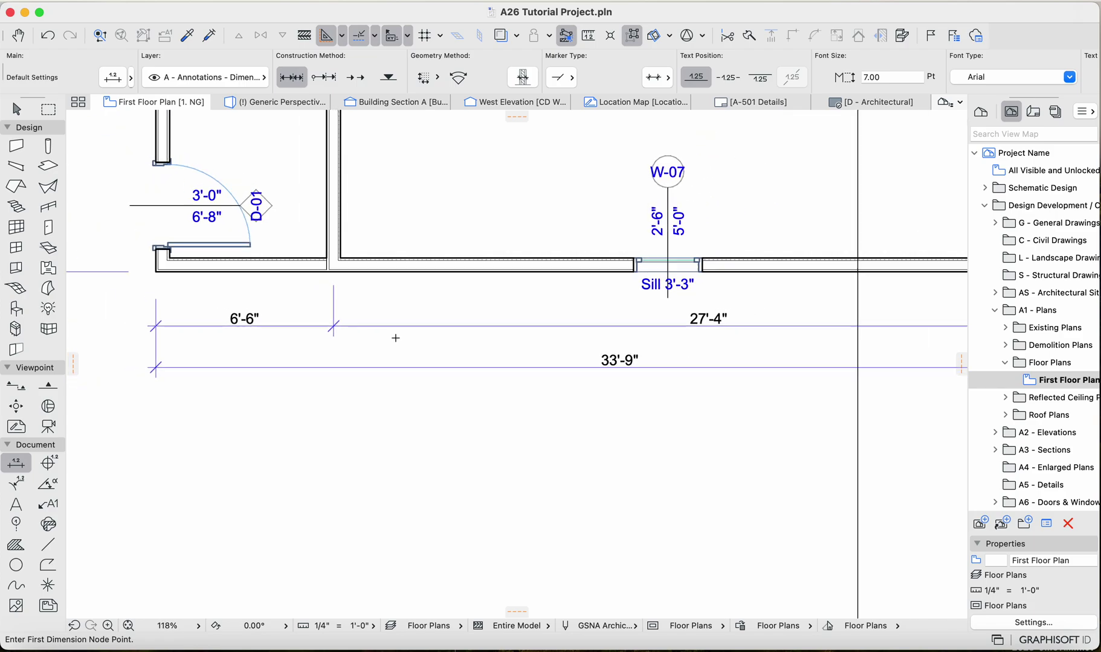
key(Escape)
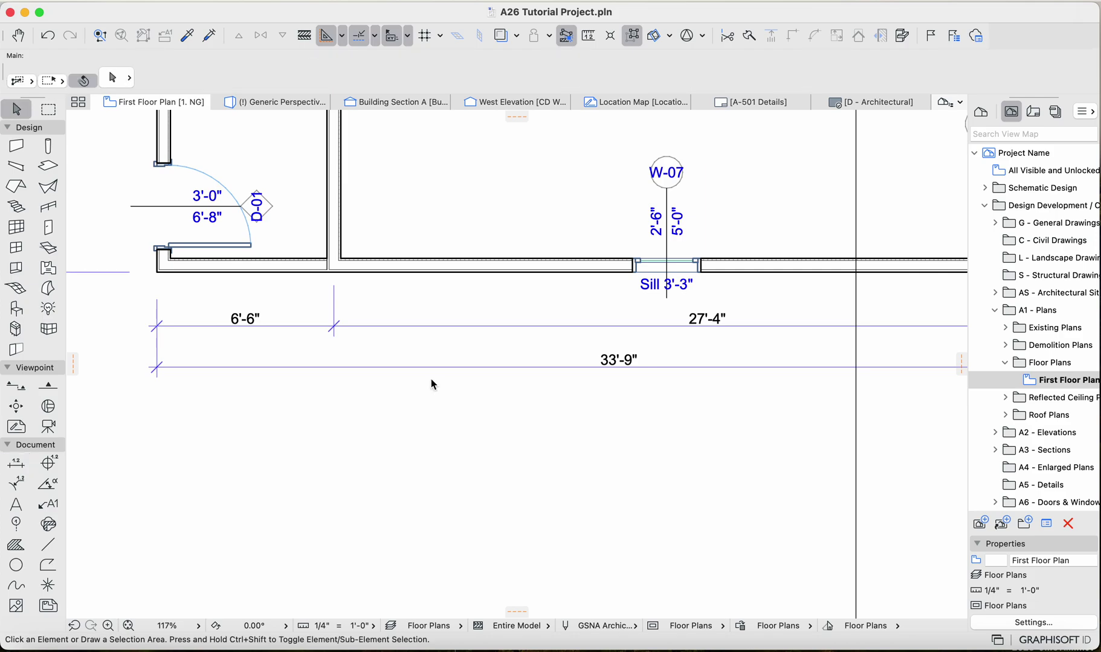
scroll(380, 290, up, 2)
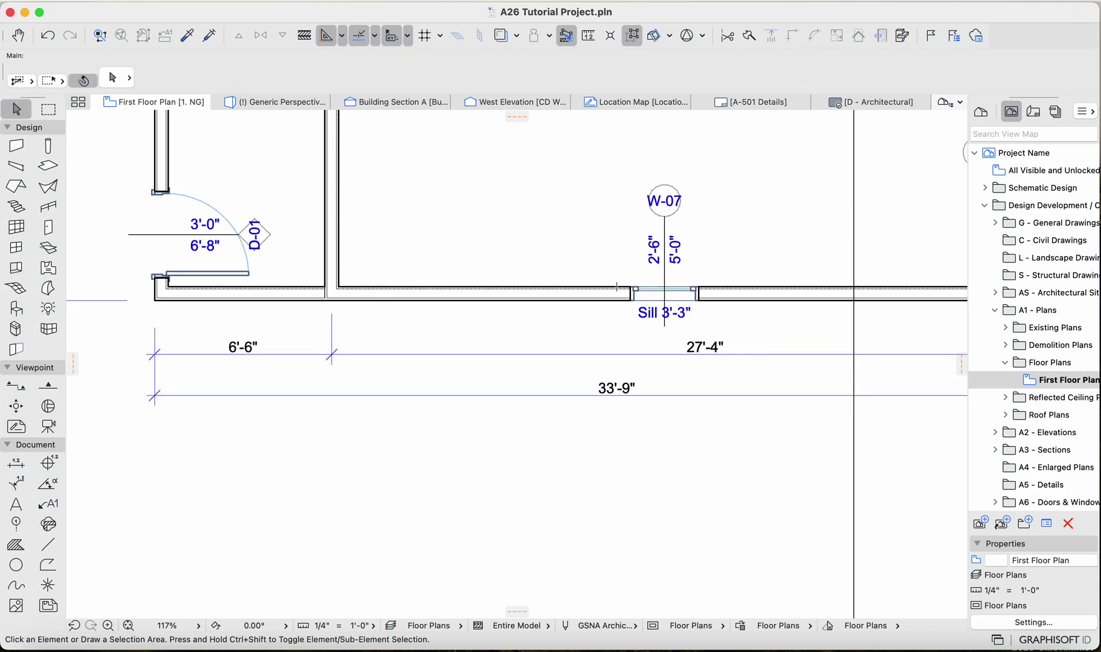
scroll(381, 290, up, 2)
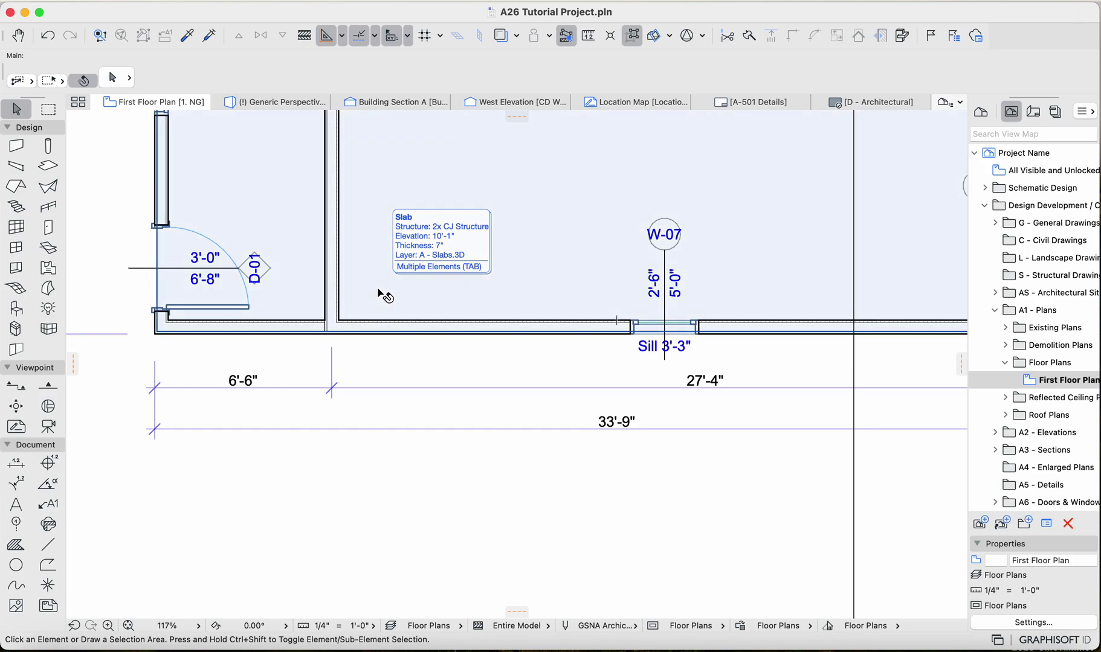
scroll(383, 295, up, 1)
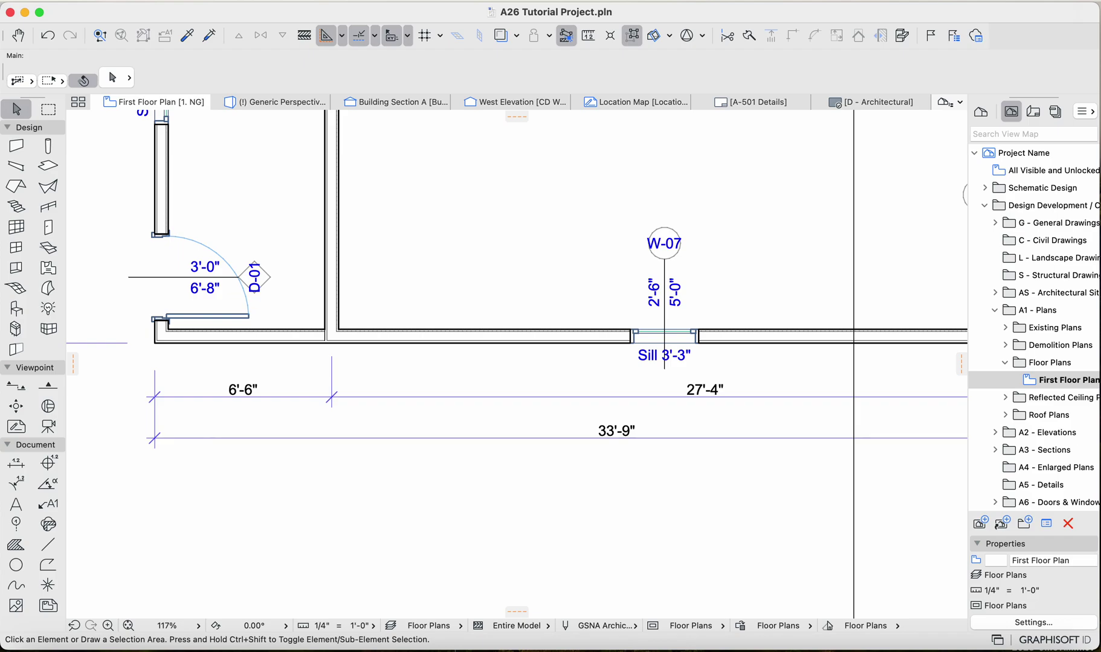
scroll(387, 406, right, 2)
scroll(387, 408, down, 4)
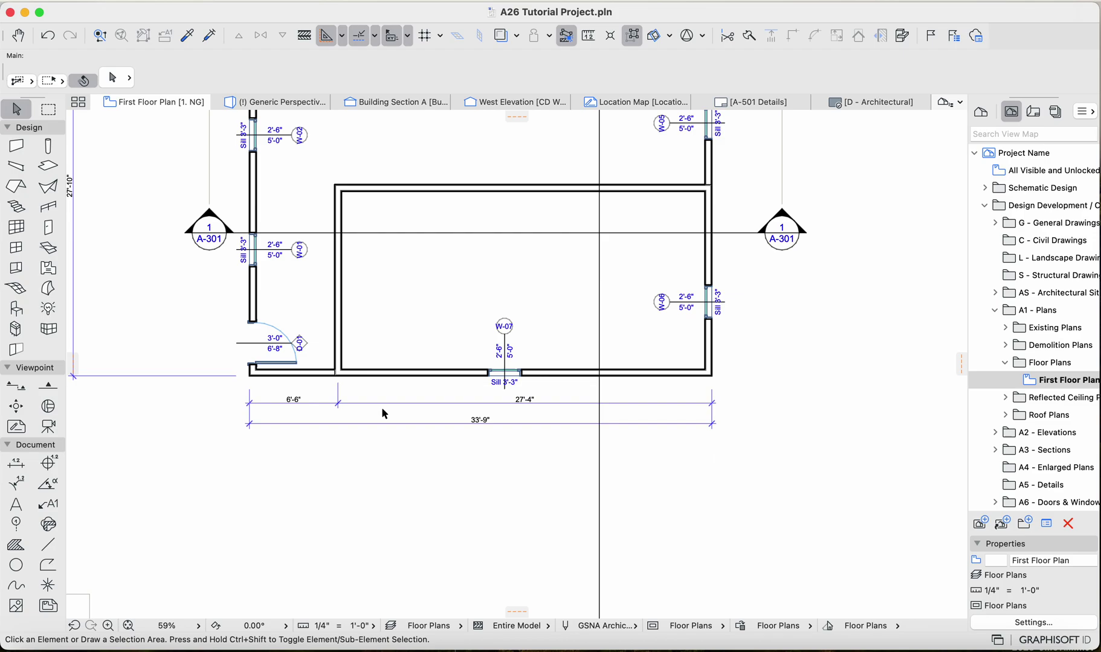
scroll(504, 403, up, 3)
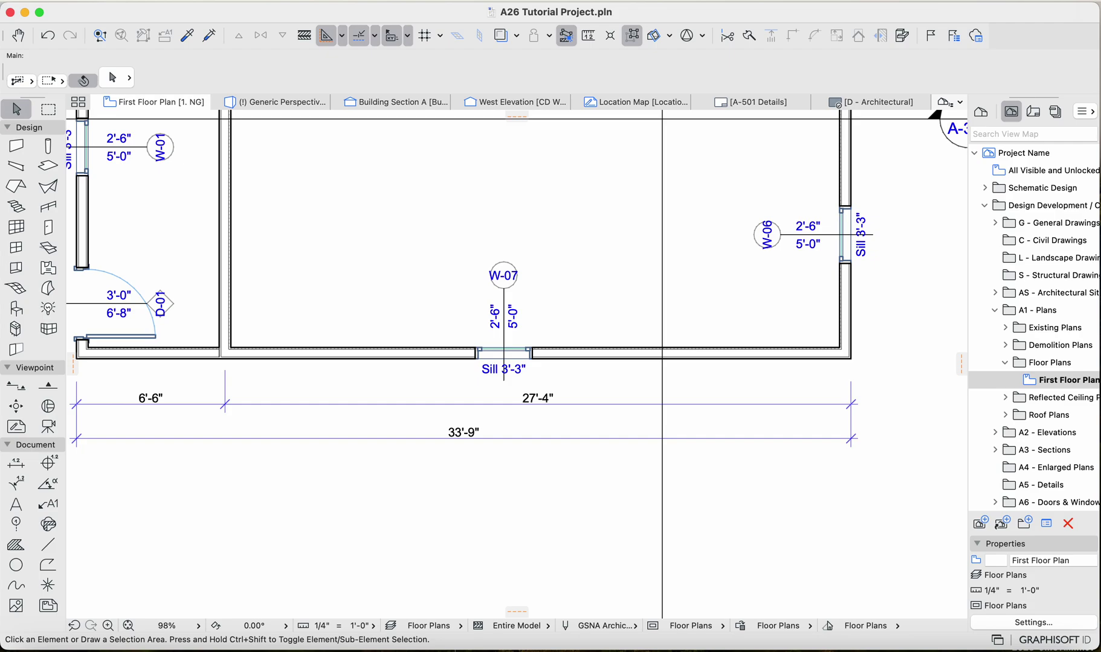
click(816, 403)
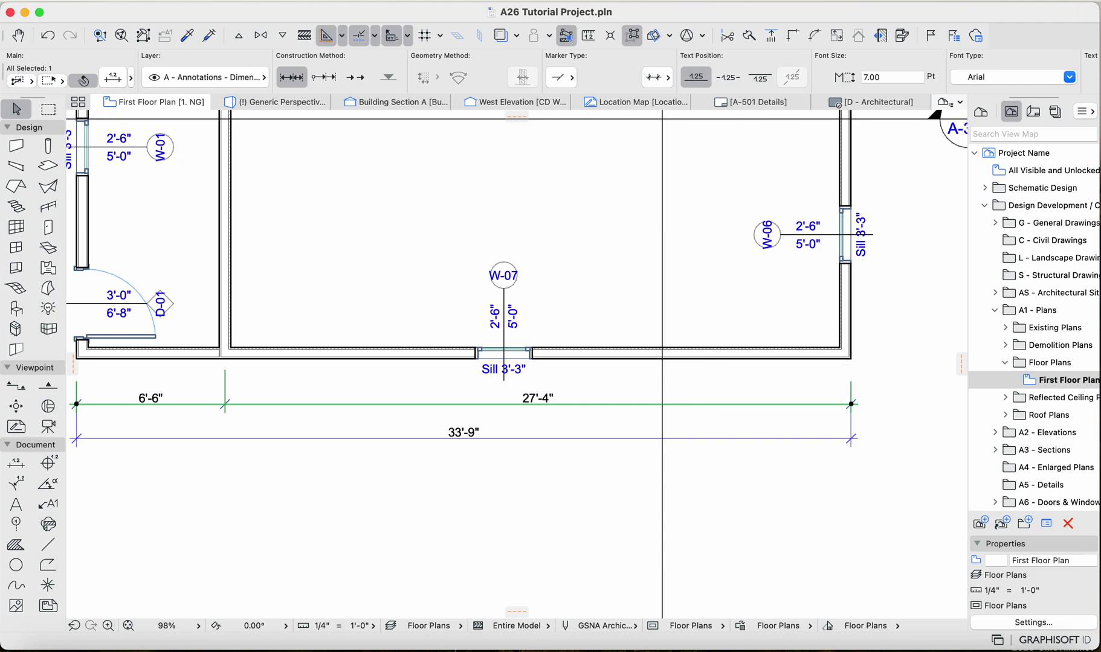
- Drag the 6'-6" / 27'-4" chain down so it sits just above the 33'-9" overall dimension
click(769, 438)
click(770, 438)
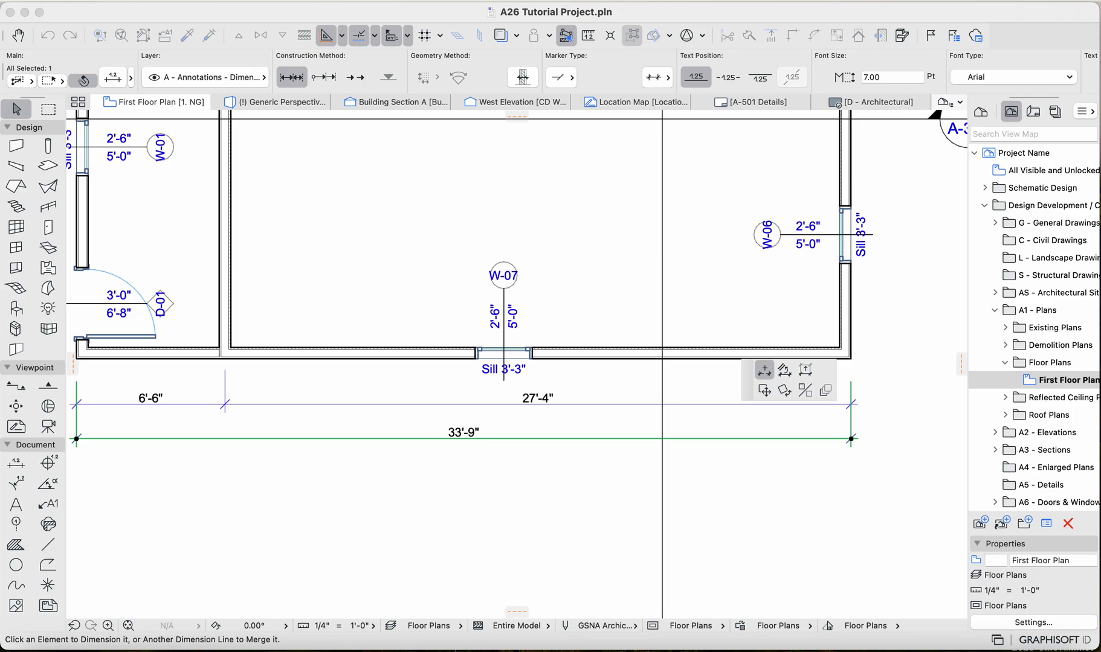
click(579, 403)
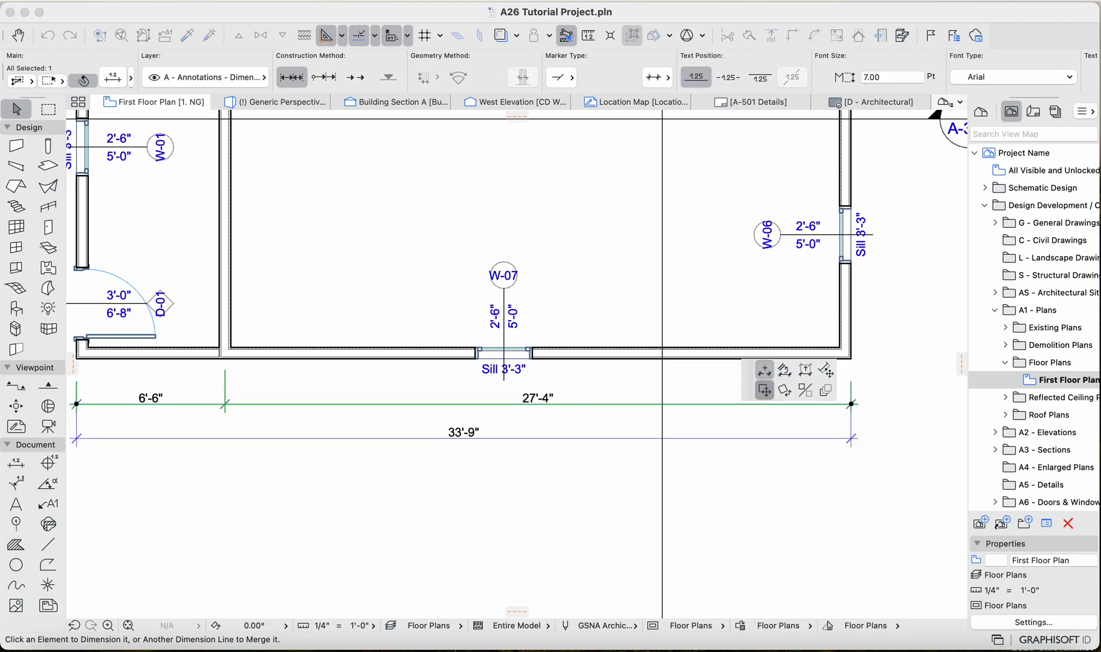
click(764, 390)
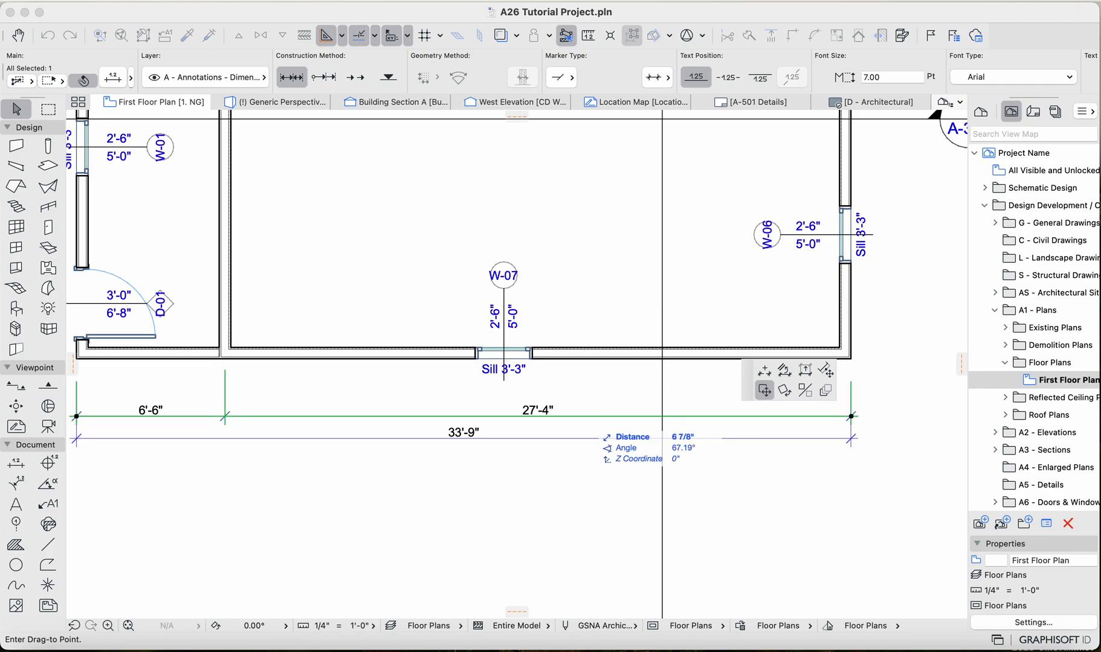
click(664, 417)
key(Escape)
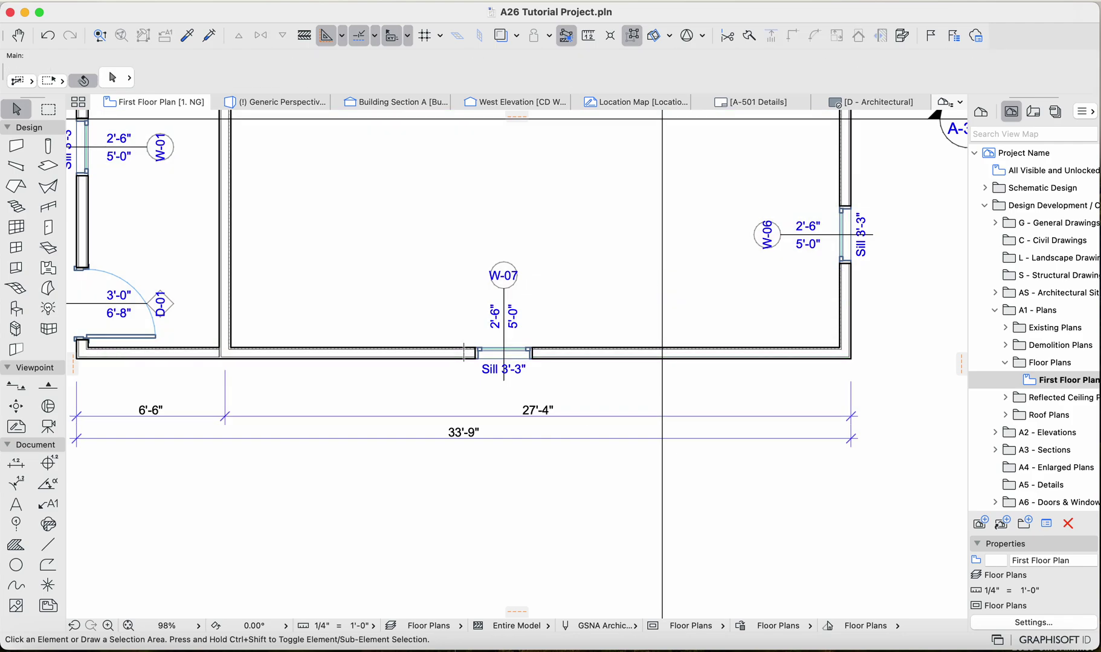
click(849, 358)
click(849, 360)
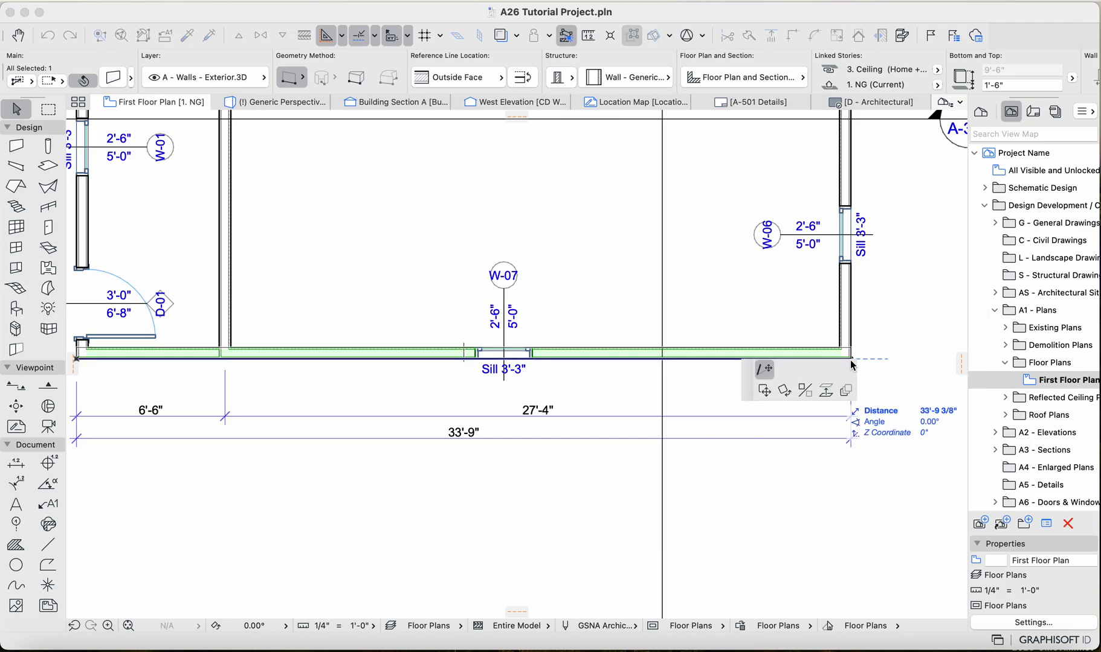
scroll(849, 360, down, 2)
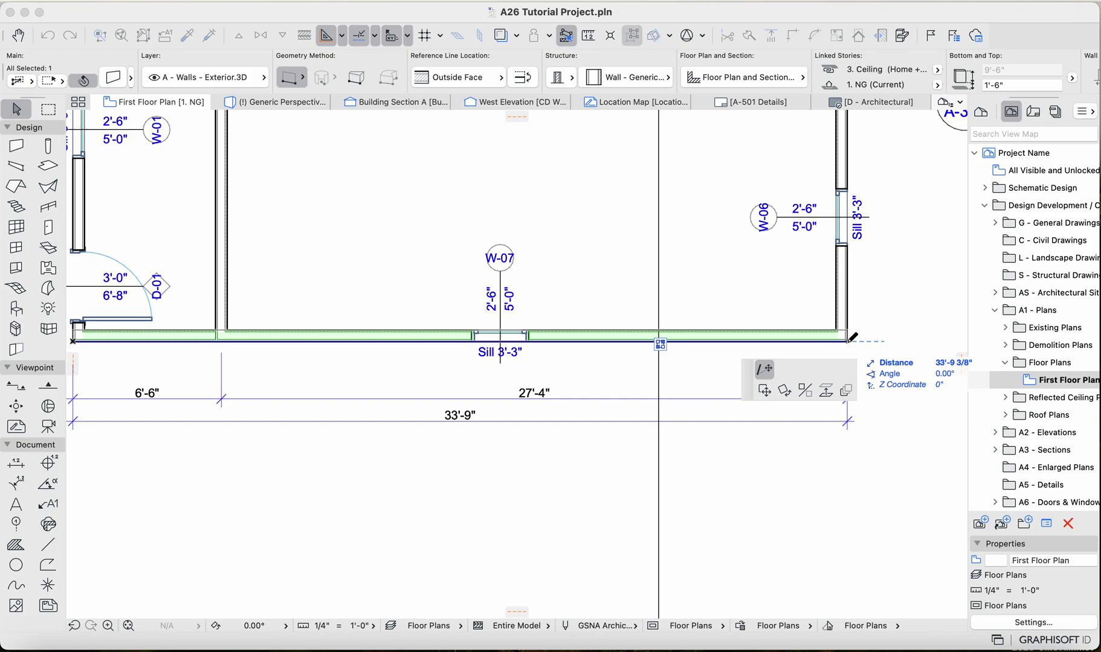
scroll(850, 340, up, 2)
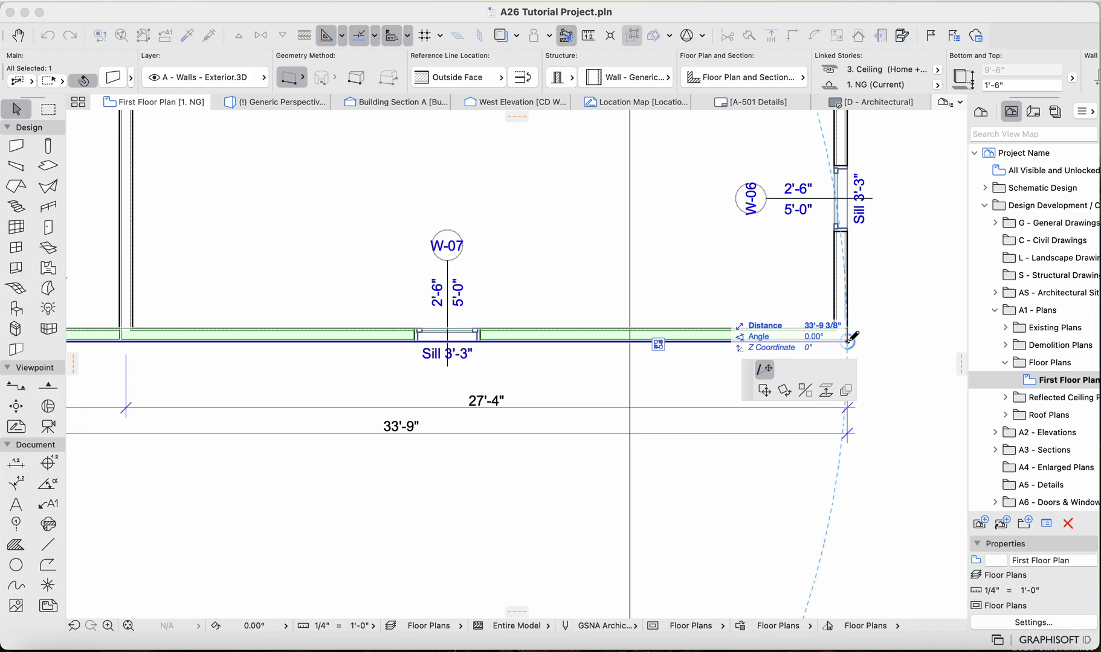
scroll(851, 339, down, 5)
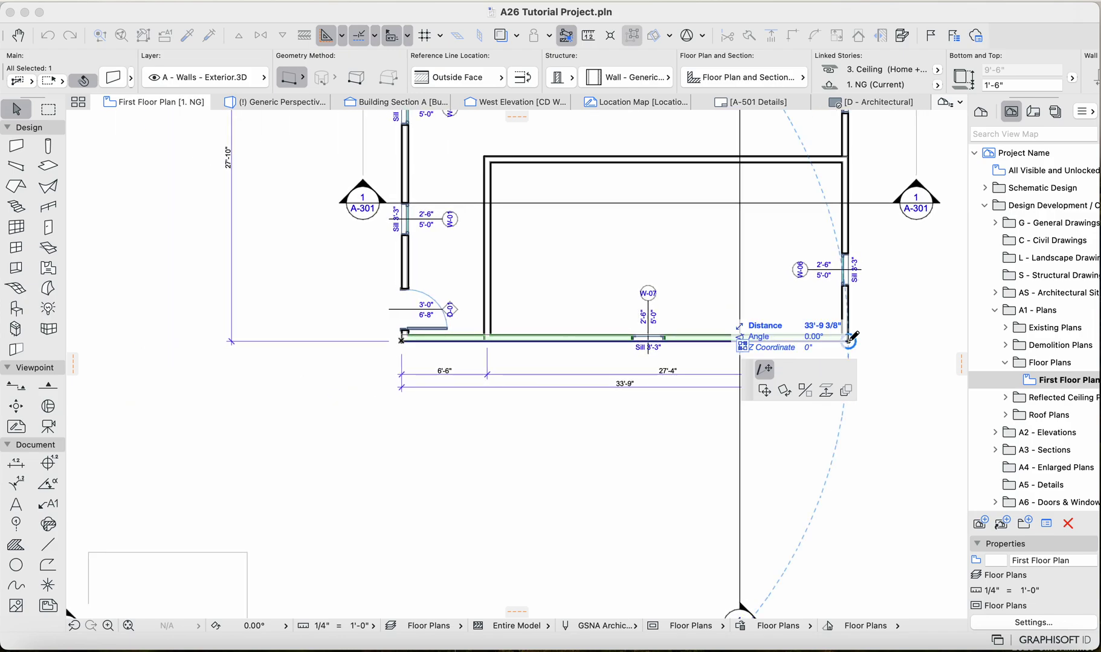
click(851, 339)
key(Escape)
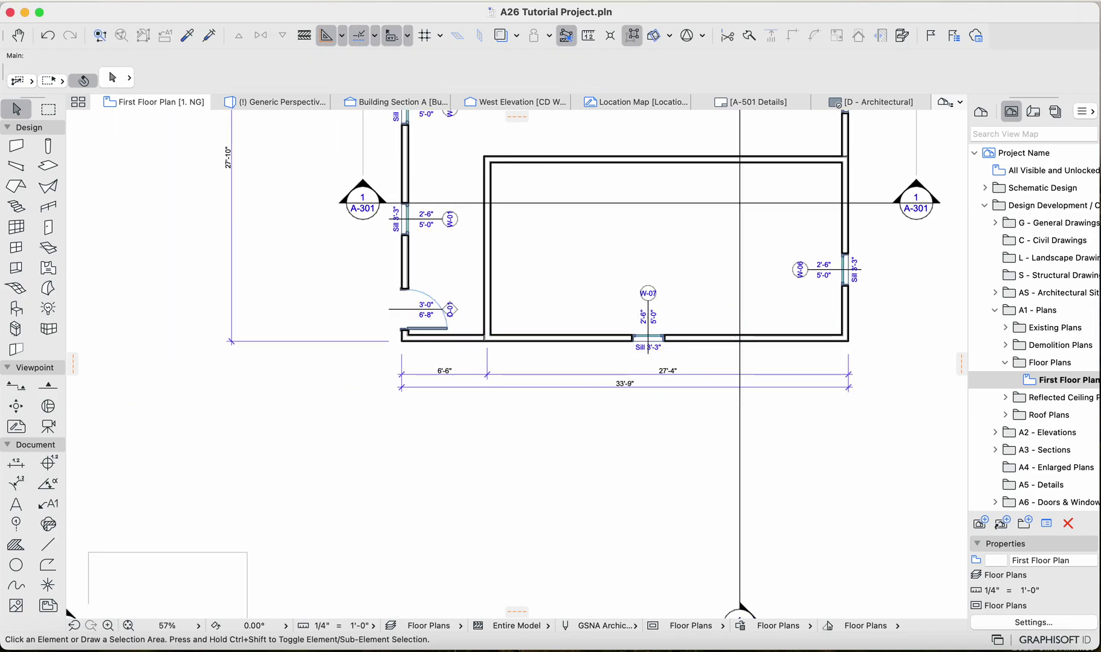
scroll(620, 380, up, 6)
scroll(622, 390, up, 1)
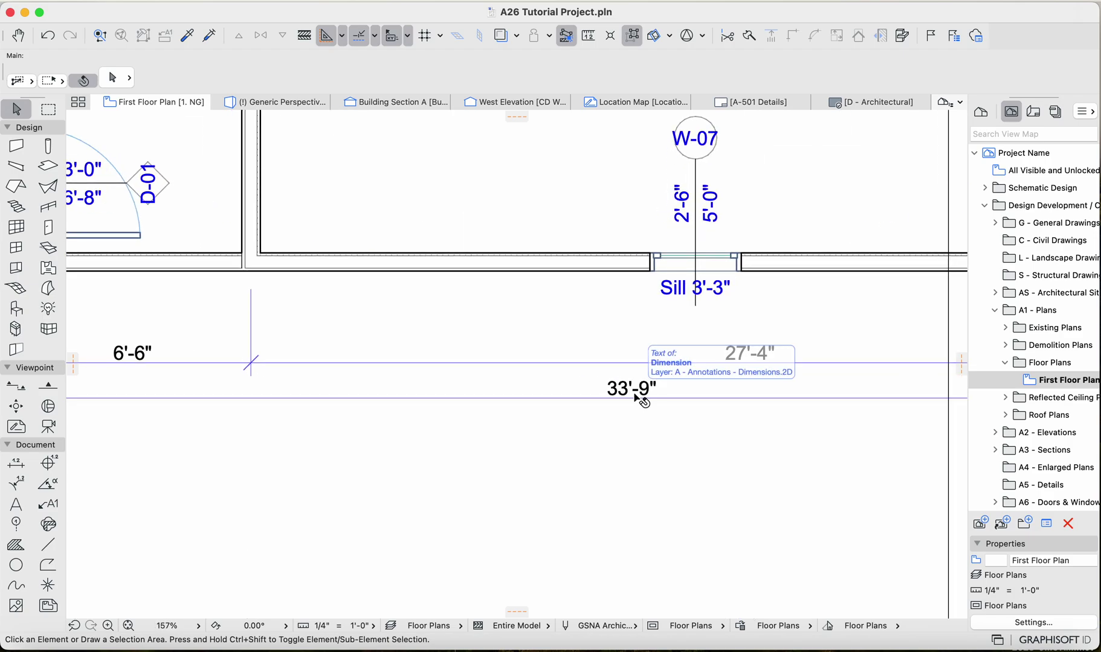
scroll(635, 399, down, 4)
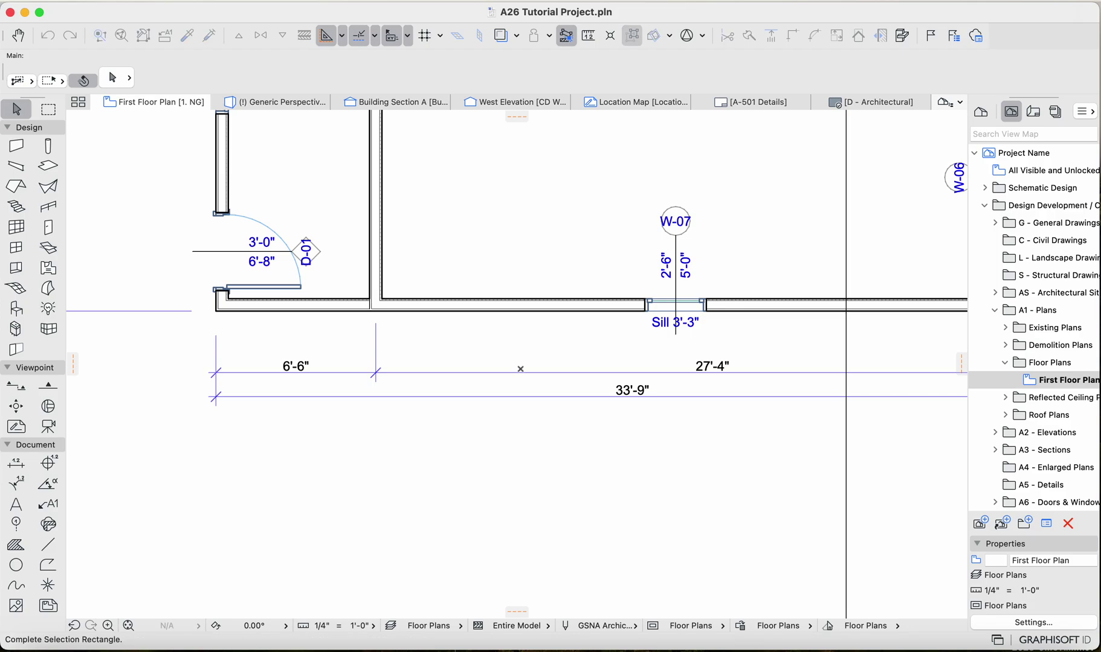
click(375, 373)
click(376, 372)
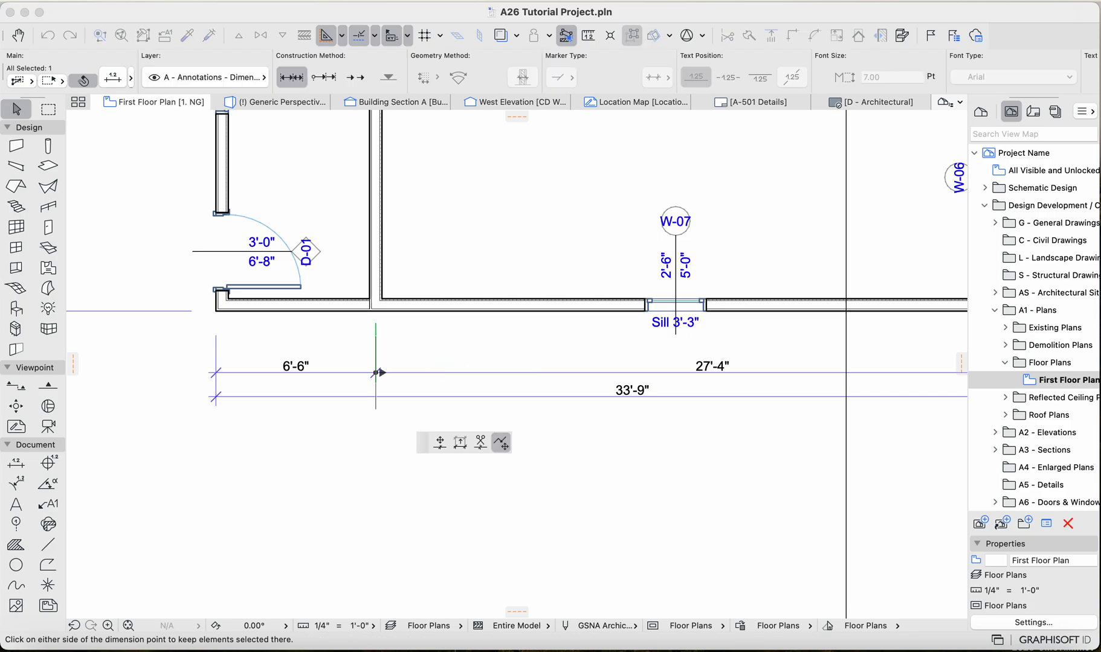
click(764, 369)
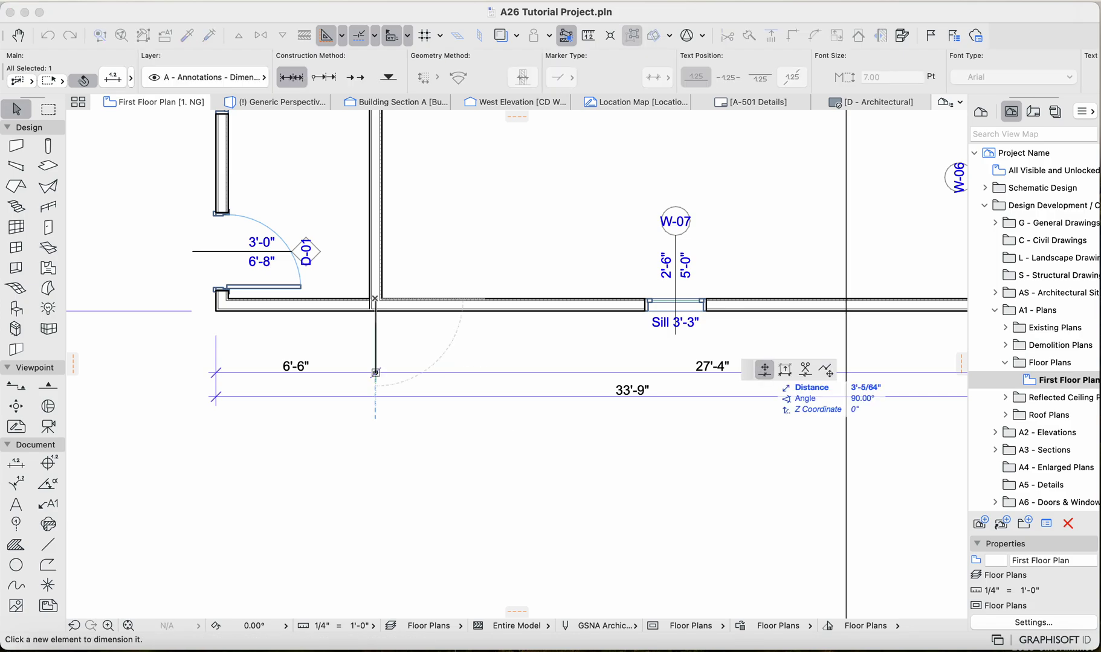
key(Escape)
key(Escape)
scroll(374, 369, down, 5)
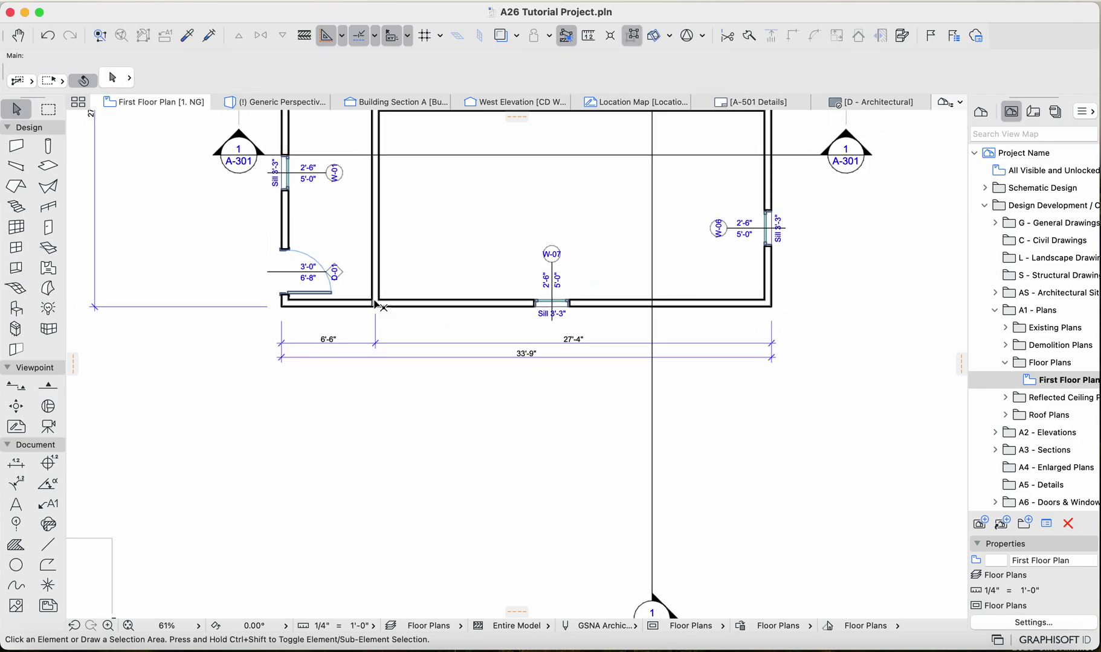
scroll(377, 339, up, 3)
scroll(379, 307, down, 4)
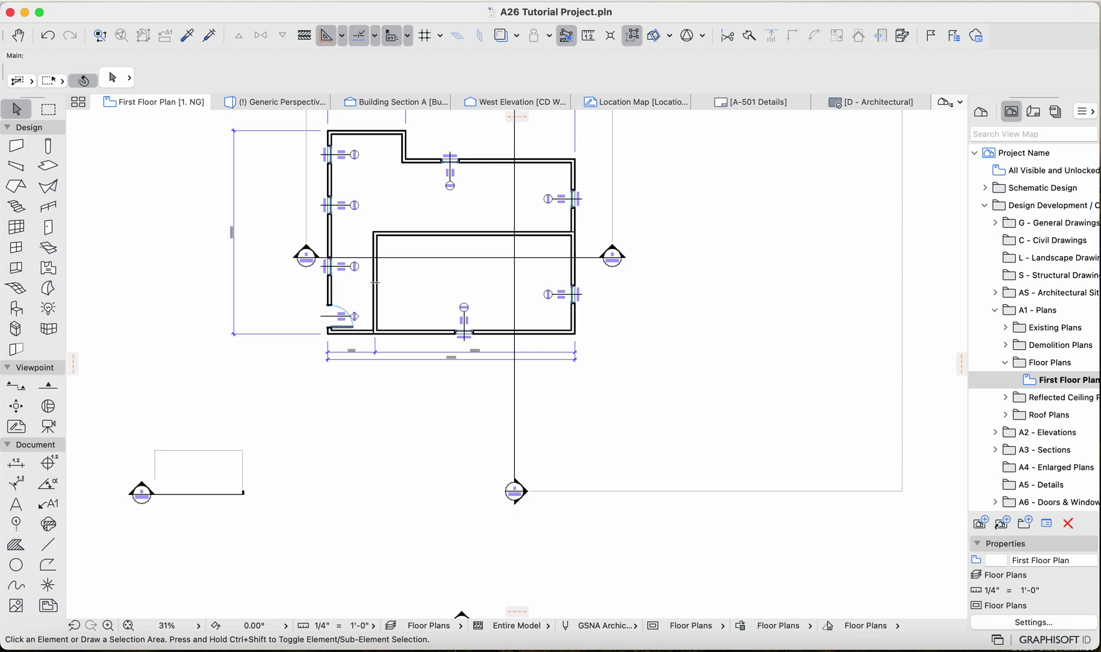
scroll(541, 259, up, 1)
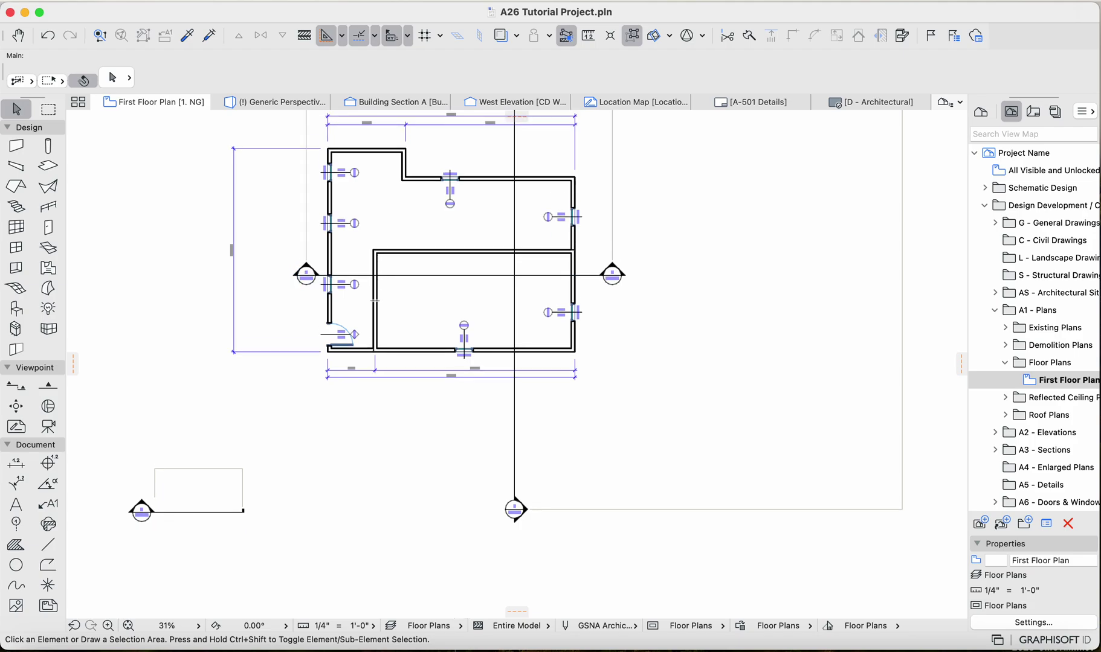
scroll(509, 347, up, 4)
scroll(510, 347, left, 1)
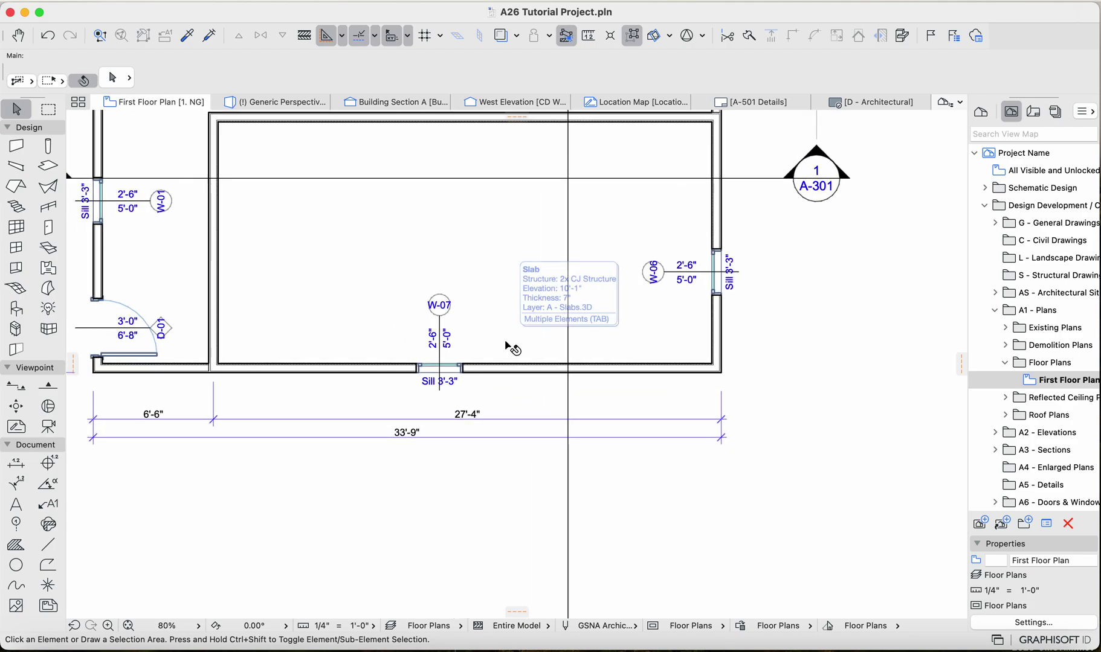
scroll(509, 347, up, 5)
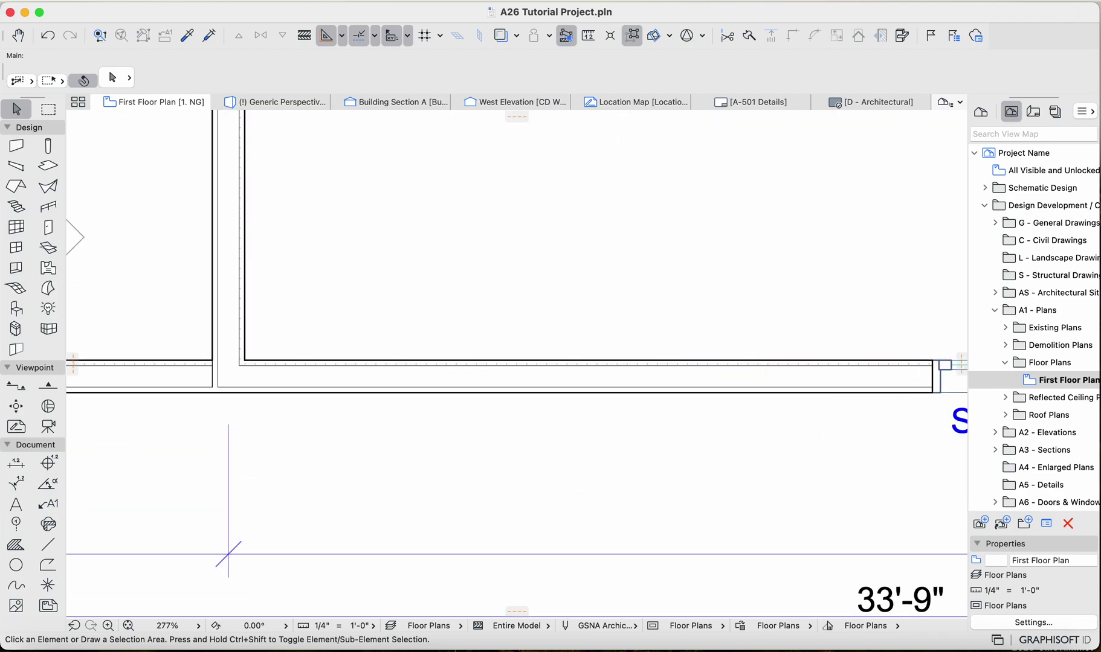
scroll(211, 371, left, 2)
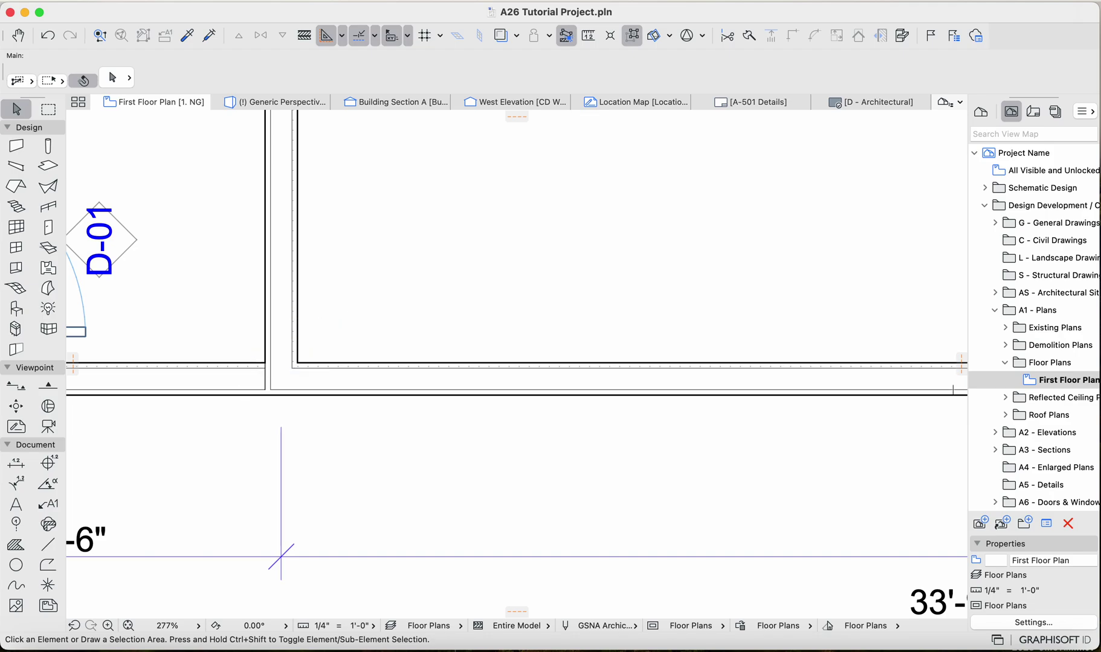
scroll(298, 375, down, 3)
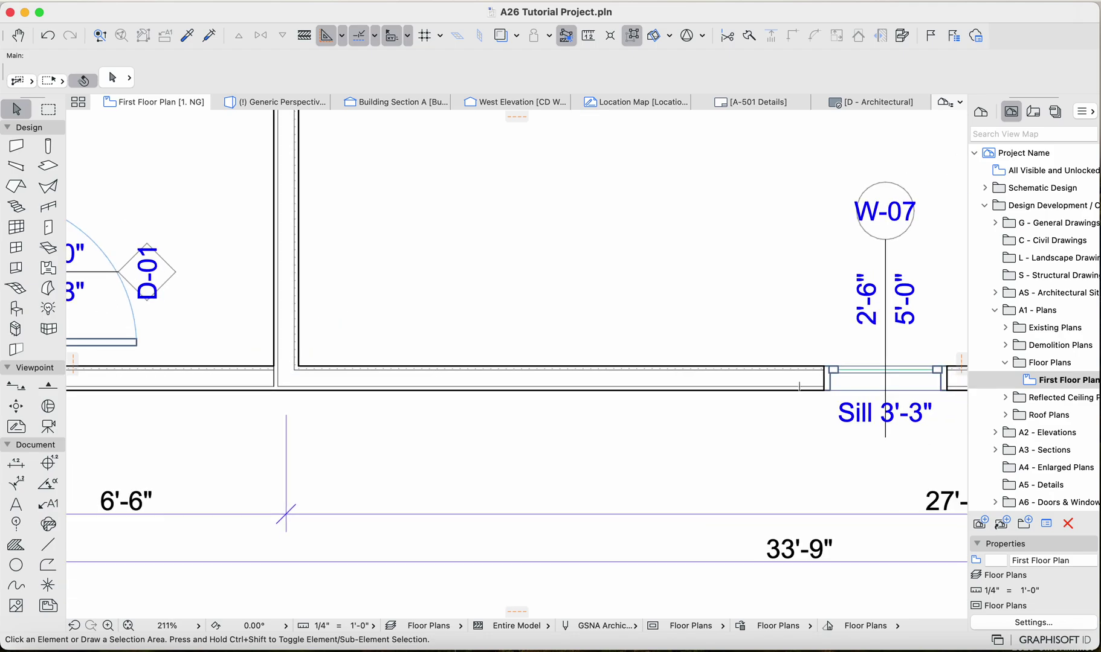